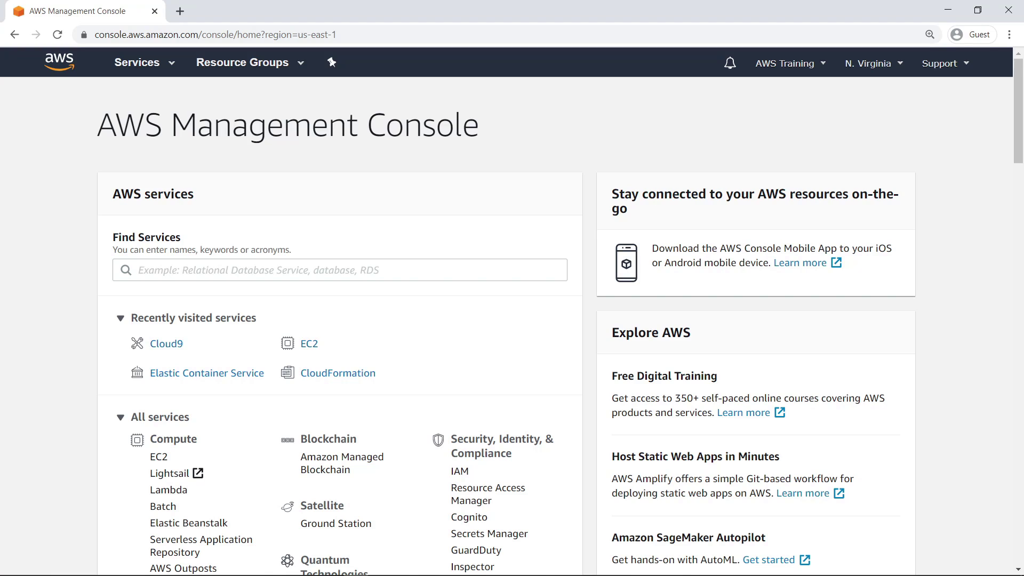
Step: Open the DevEnv environment's IDE from the Cloud9 service in the console
left_click(167, 345)
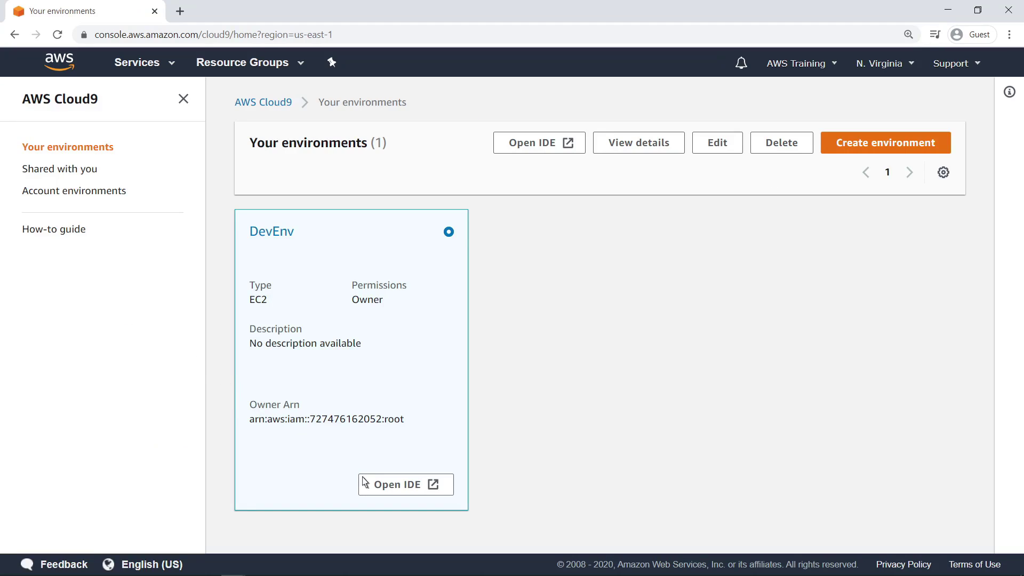
left_click(381, 491)
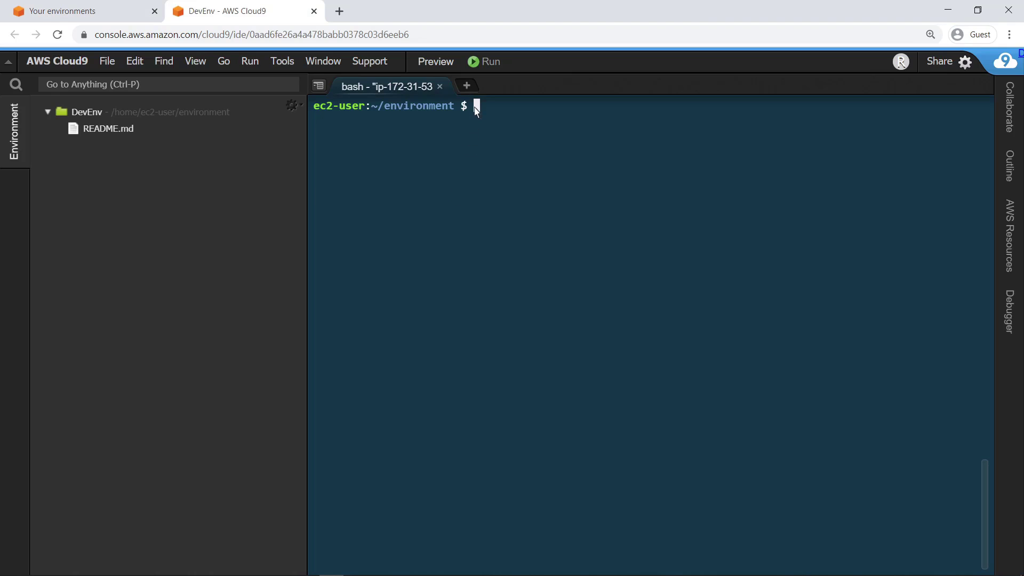
type("aws --version")
Step: Check aws and cdk versions, force-install aws-cdk 1.45.0 globally, and run cdk doctor
key("Return")
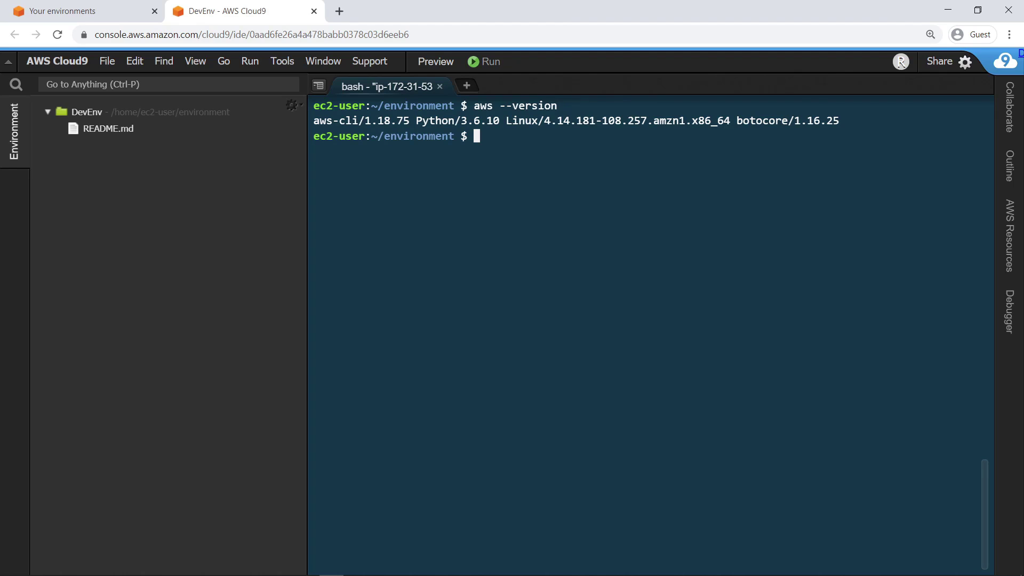
type("cdk --version")
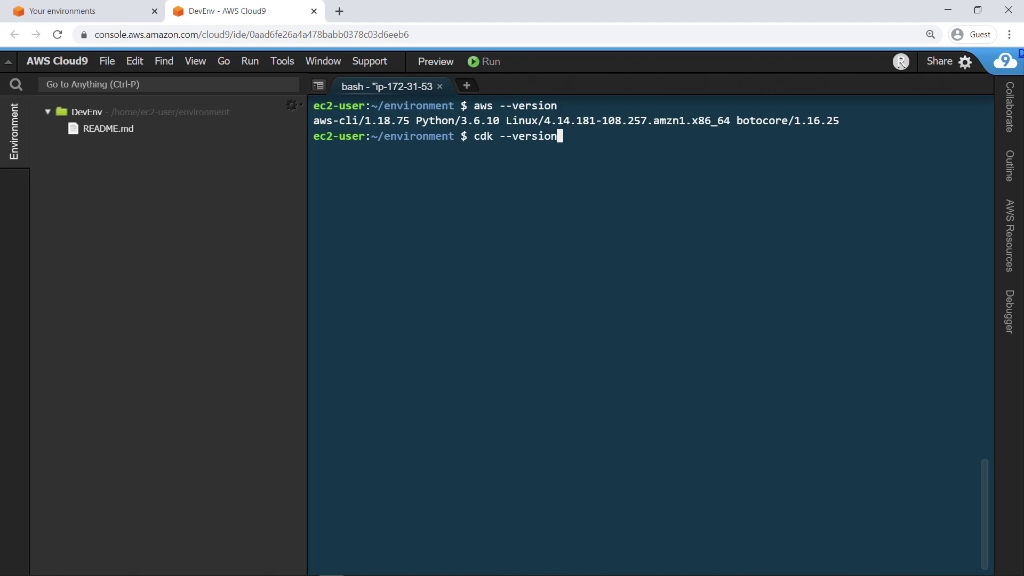
key("Return")
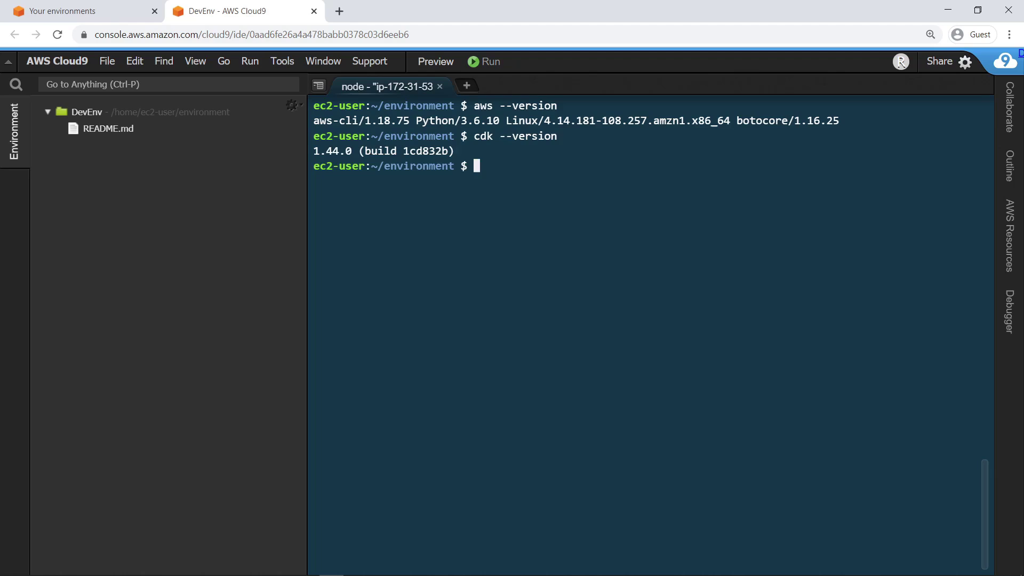
type("npm install --force -g aws-cdk")
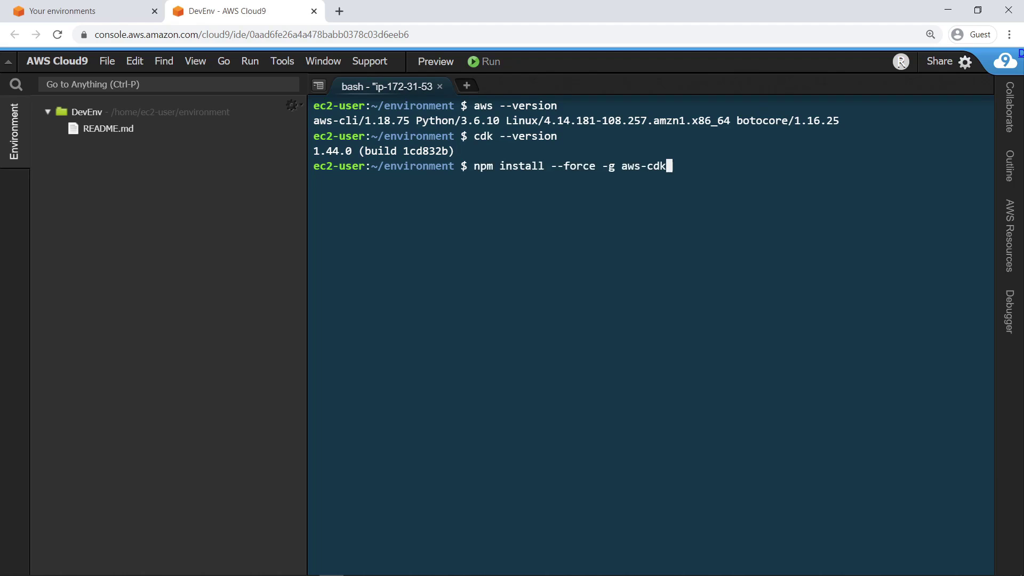
key("Return")
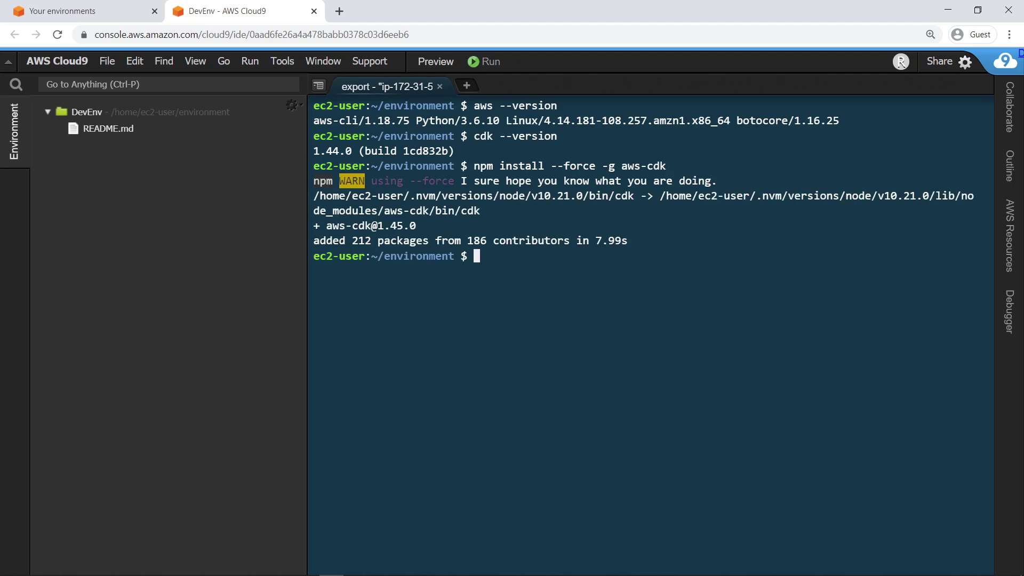
type("cdk doctor")
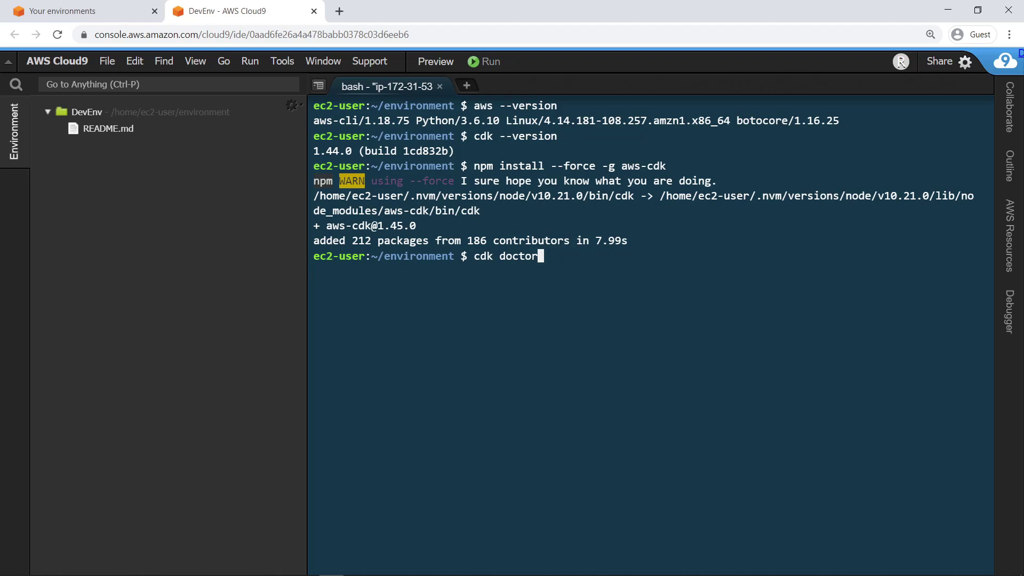
key("Return")
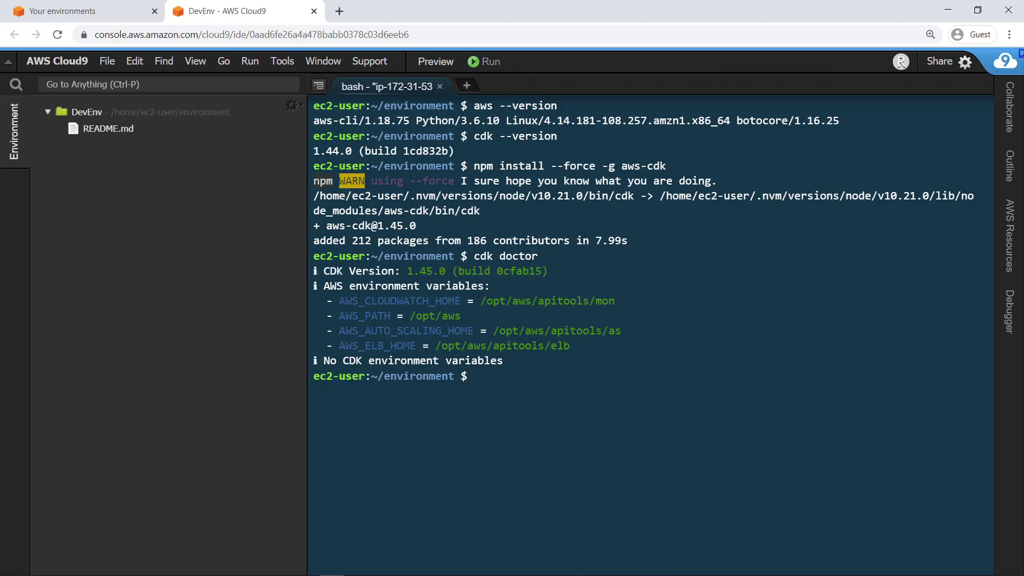
type("sudo pip3 install twine")
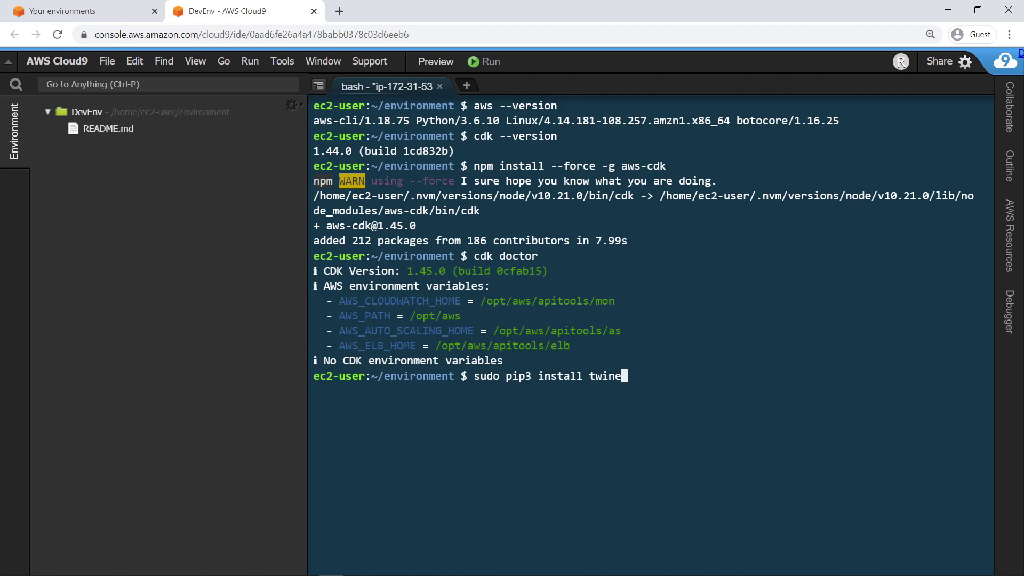
Step: Install twine and java-1.8.0-openjdk-devel, and make Java 1.8 (option 2) the default java
key("Return")
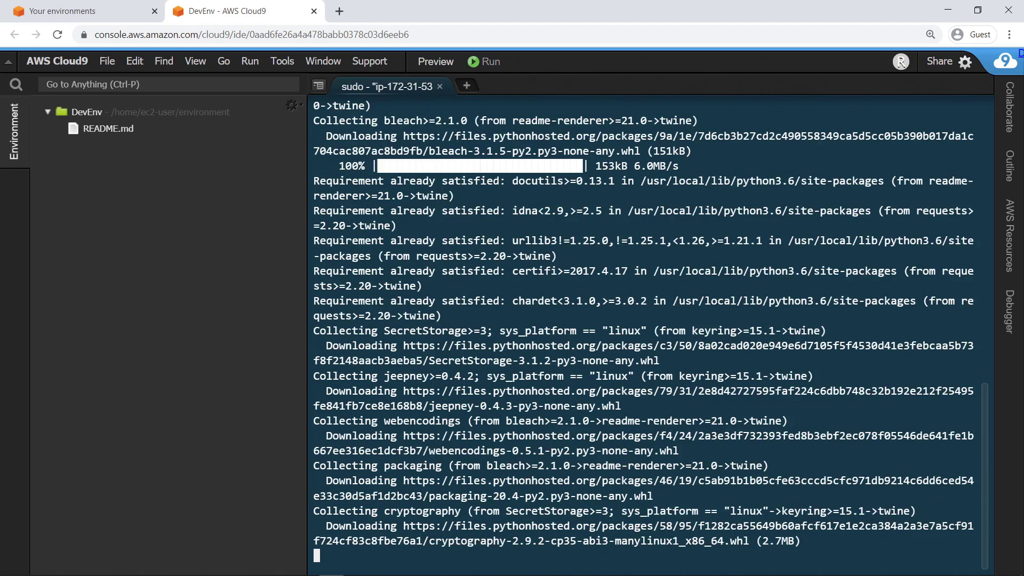
type("sudo yum install")
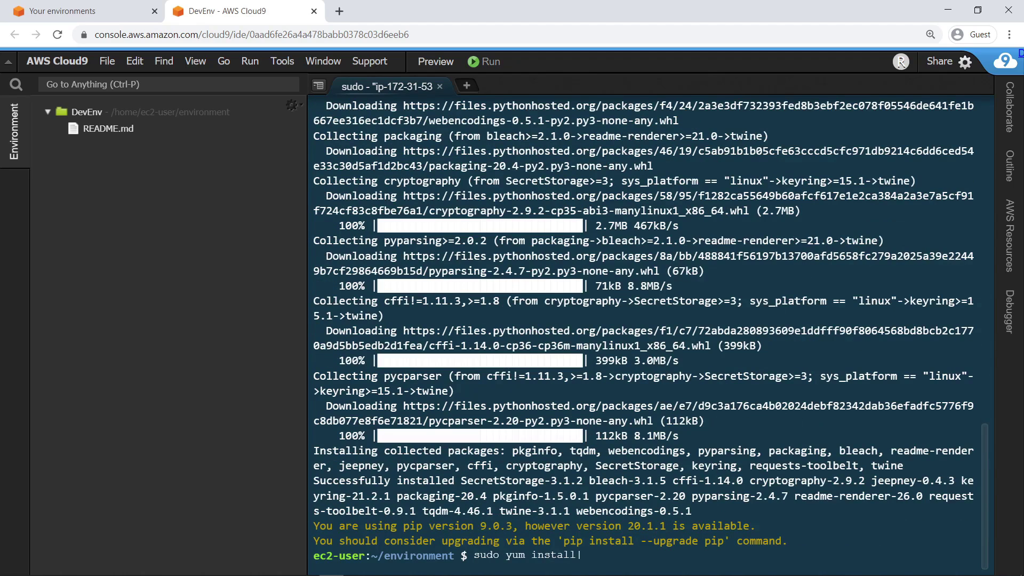
type(" -y java-1.8.0-openjdk-devel")
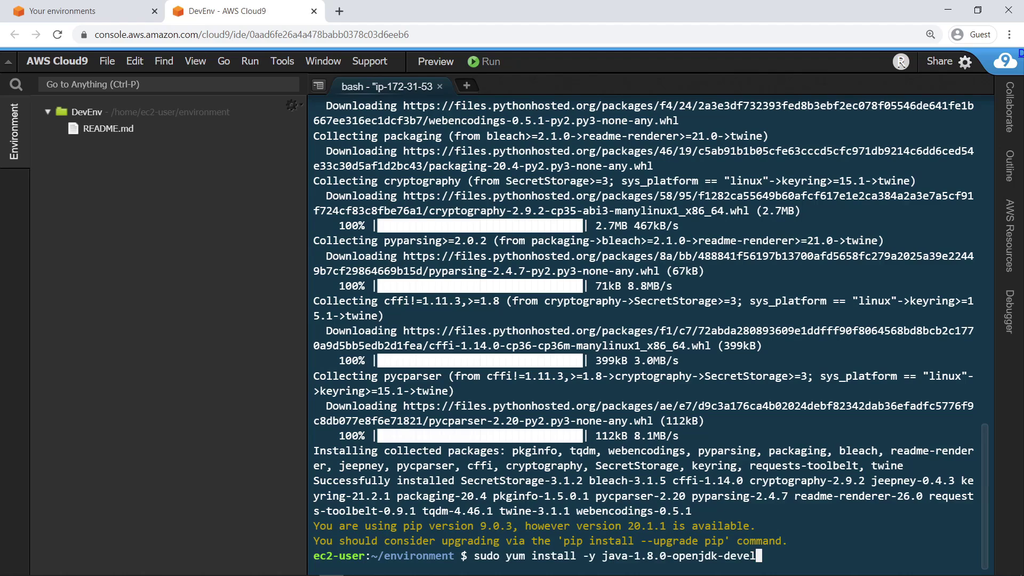
key("Return")
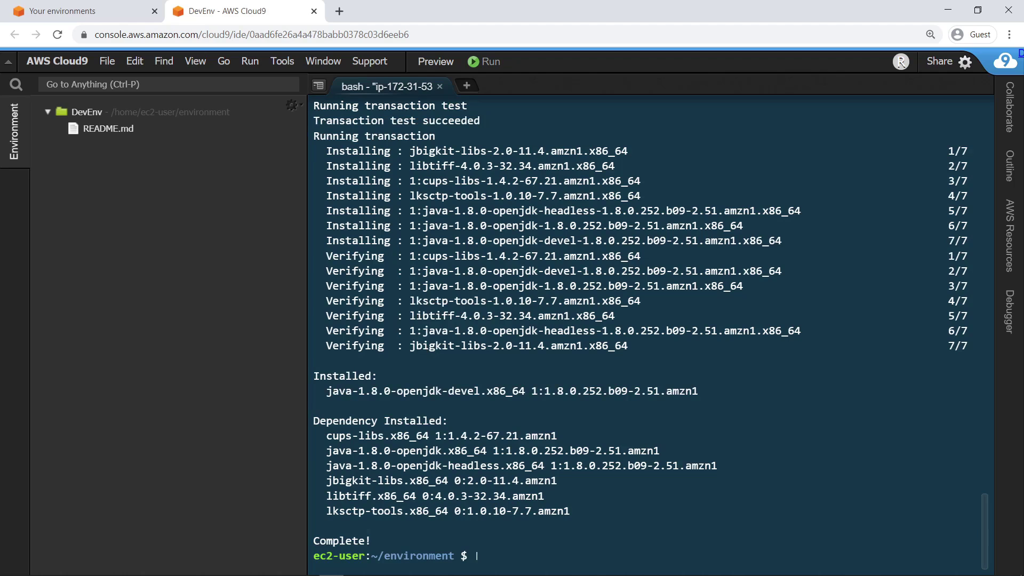
type("sudo update.alternatives --config java")
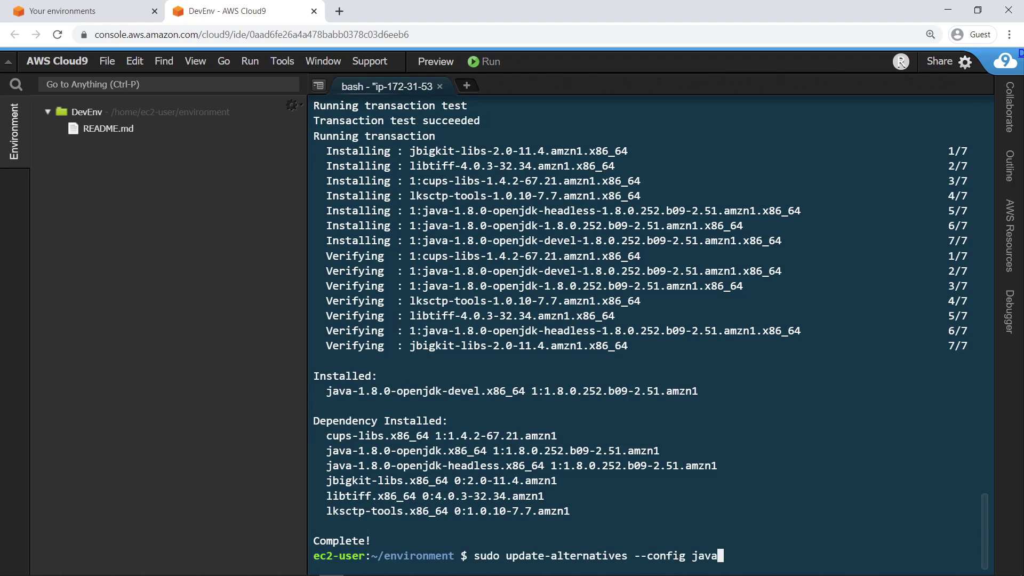
key("Return")
type("2")
key("Return")
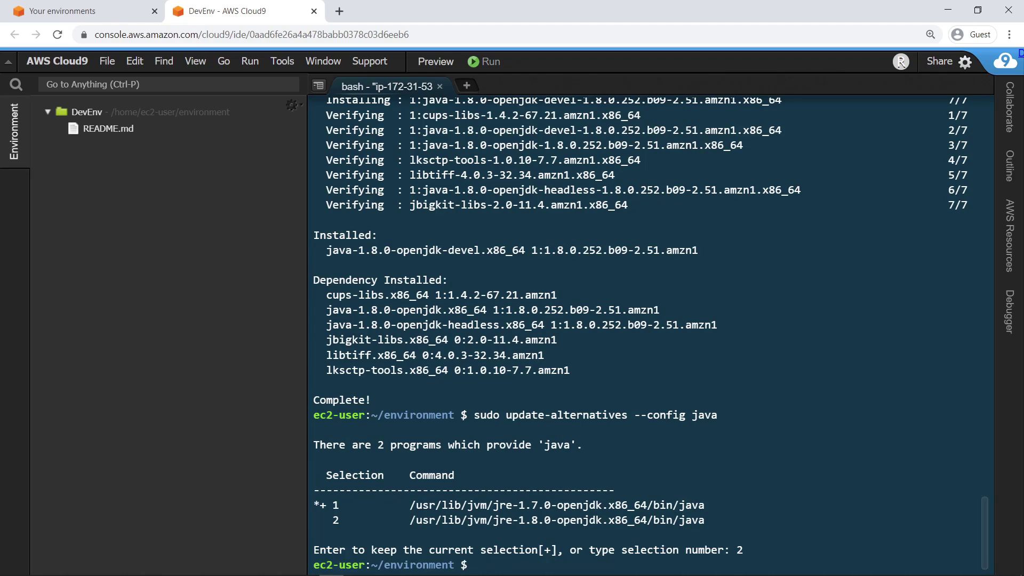
Step: Make Java 1.8 the default javac by choosing option 2 in update-alternatives
key("Up")
type("c")
key("Return")
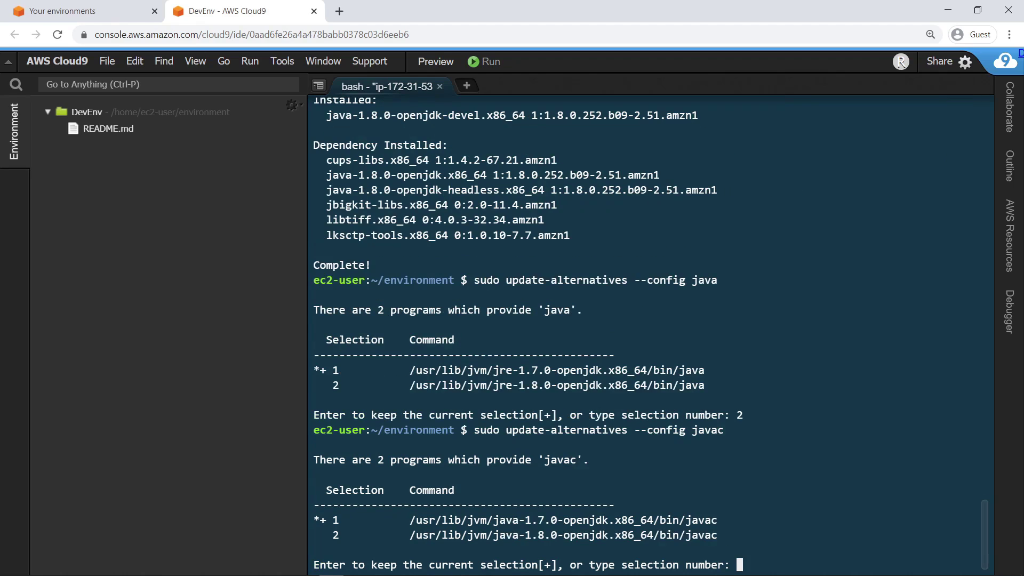
type("2")
key("Return")
Step: Download the Maven 3.6.3 archive and extract it in /opt
key("ctrl+l")
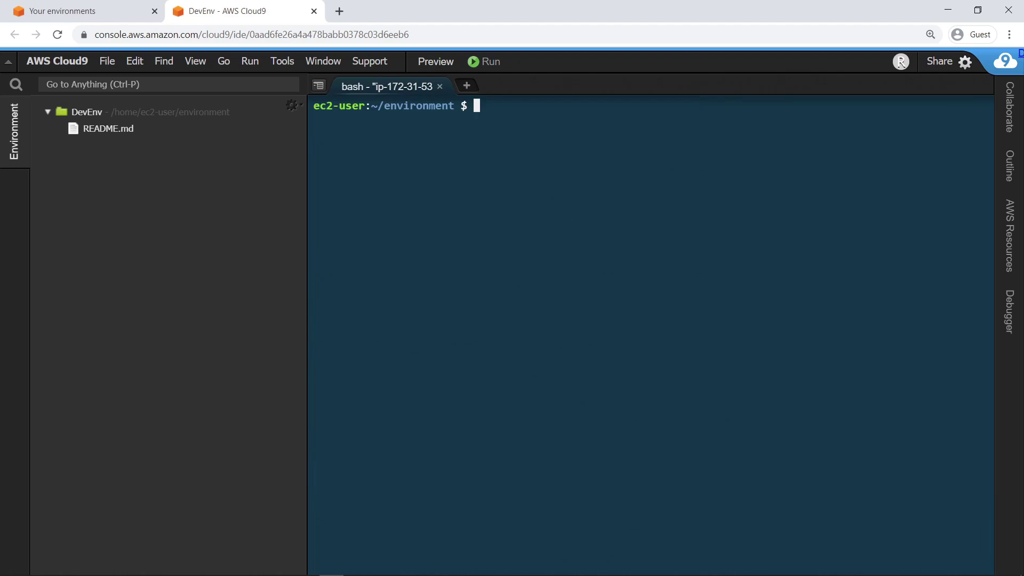
type("wget http://us.mirrors.quenda.co/apache/maven/maven-3/3.6.3/binaries/apache-maven-3.6.3-bin.tar.gz")
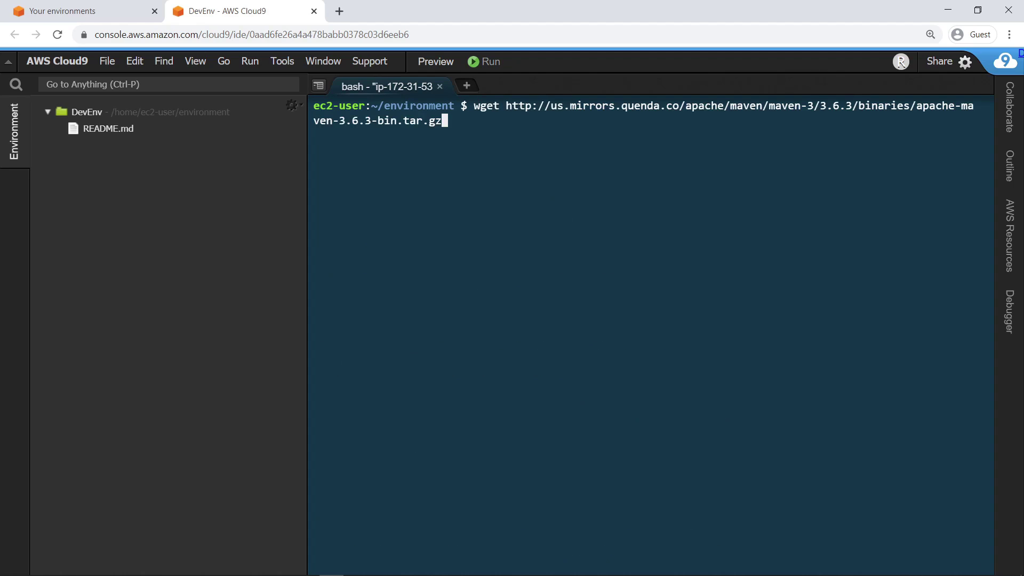
key("Return")
type("sudo mv apache-ma")
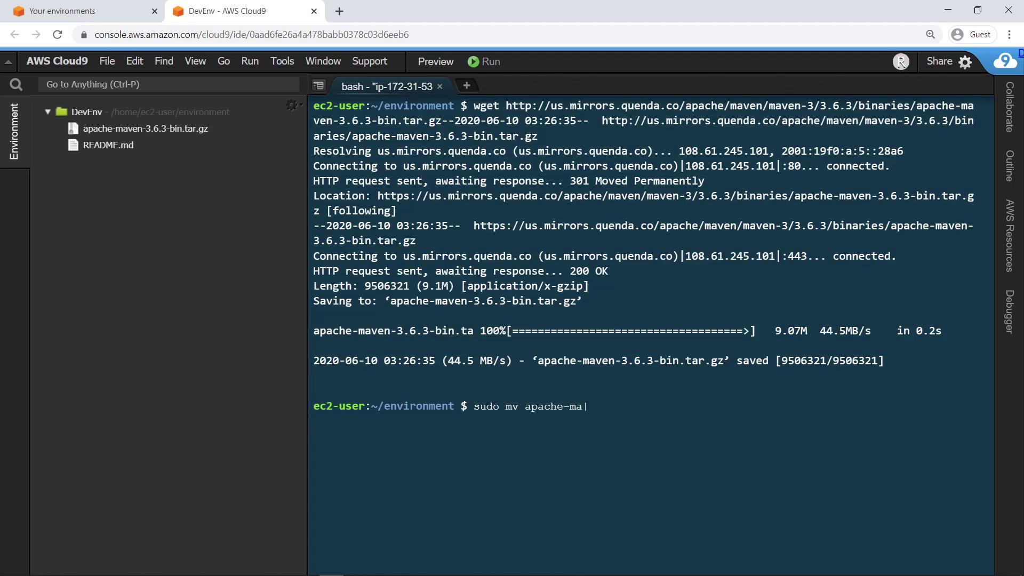
type("ven-3.6.3-bin.tar.gz /opt")
key("Return")
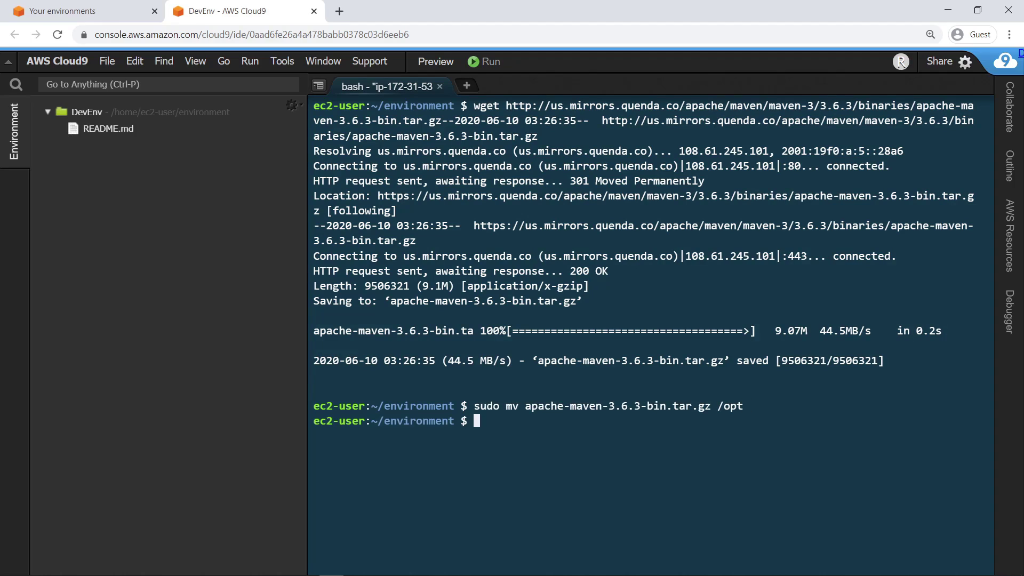
type("cd /opt")
key("Return")
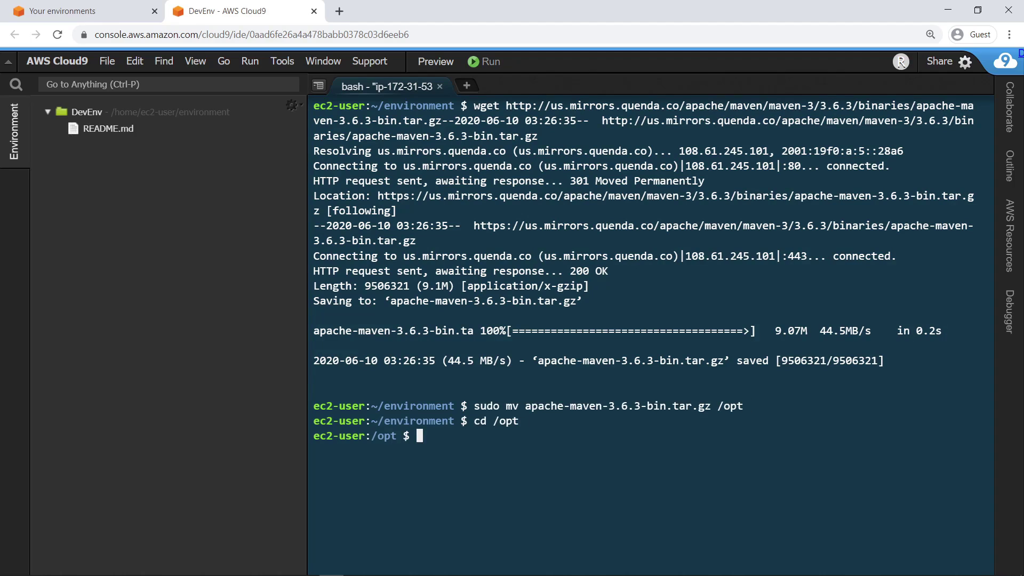
type("sudo tar xfz /opt/apache-mave")
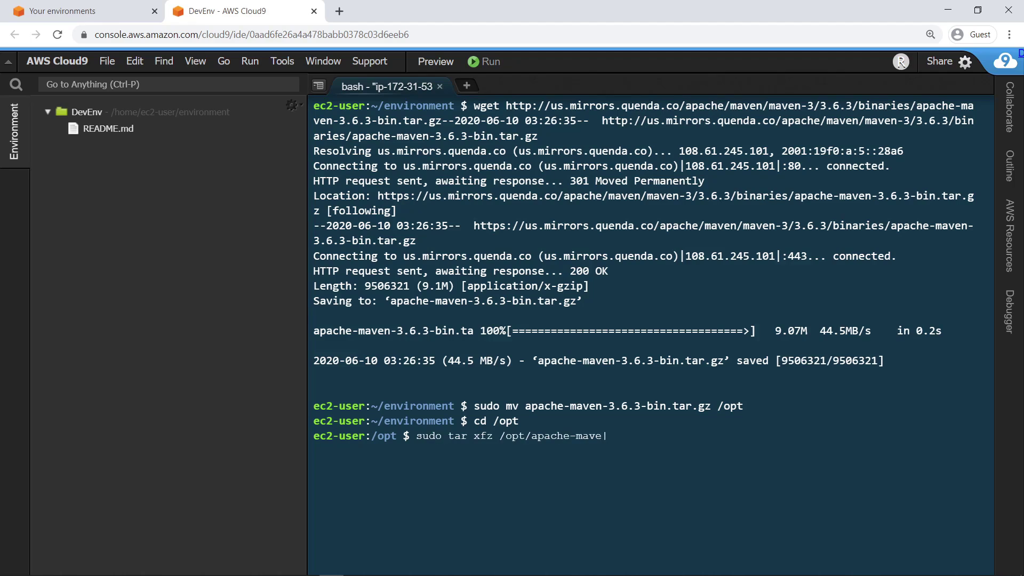
type("n-3.6.3-bin.tar.gz")
key("Return")
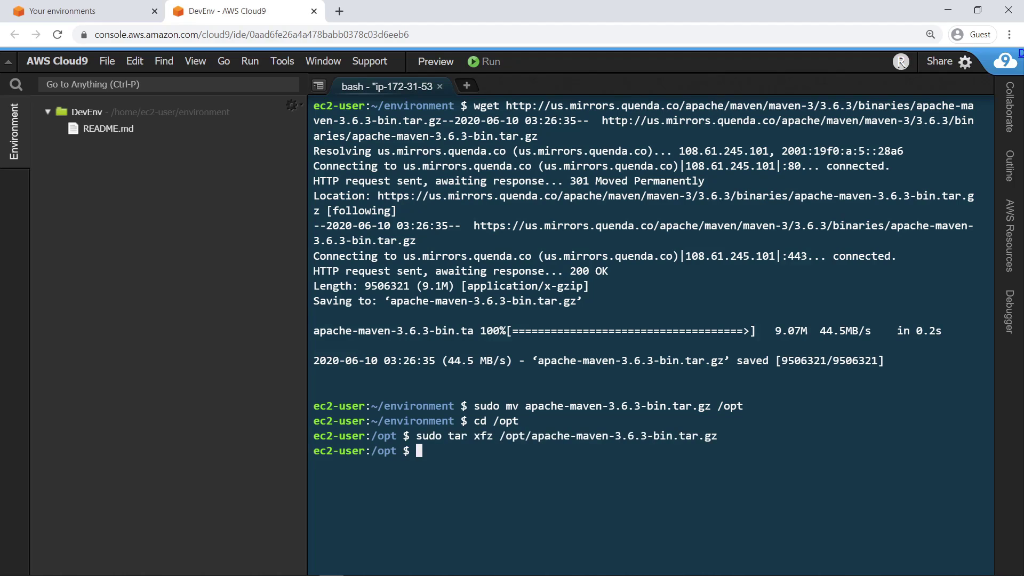
Step: Export M2_HOME, M2 and PATH for Maven 3.6.3, and confirm with mvn -v
key("ctrl+l")
type("expo")
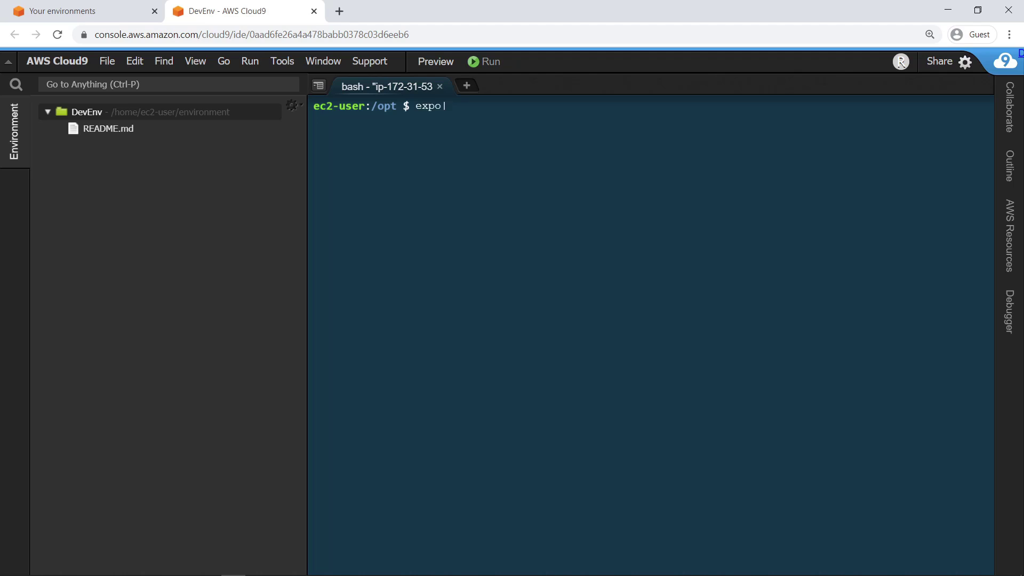
type("rt M2_HOME=/opt/apache-maven-3.6.3")
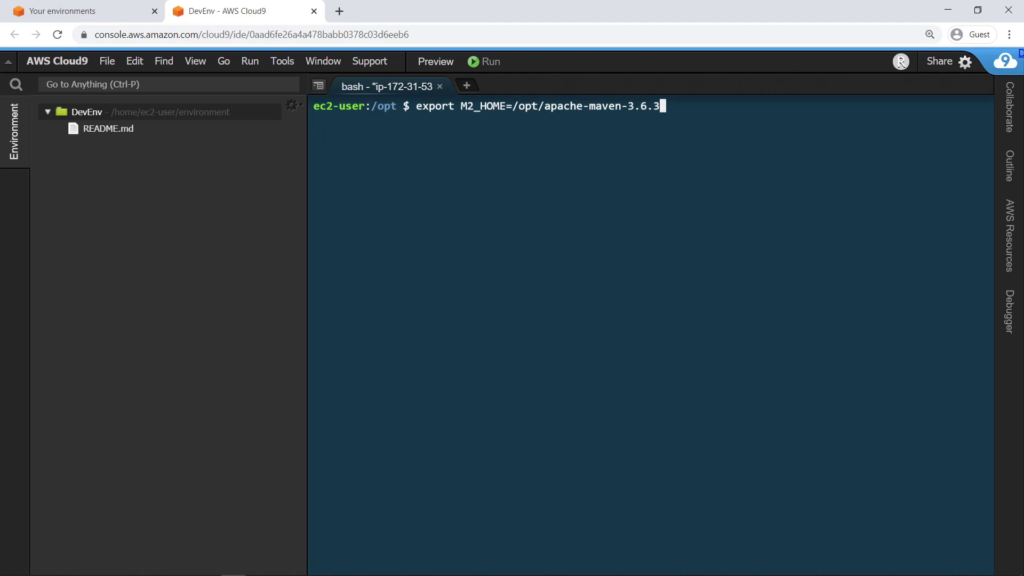
key("Return")
type("export M2=$M2_HOME/bin")
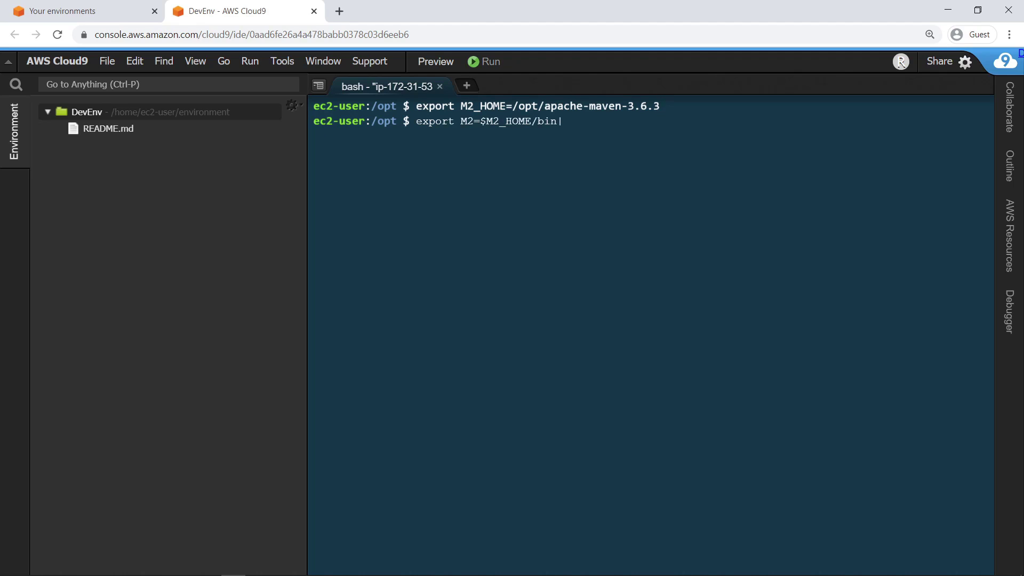
key("Return")
type("expor")
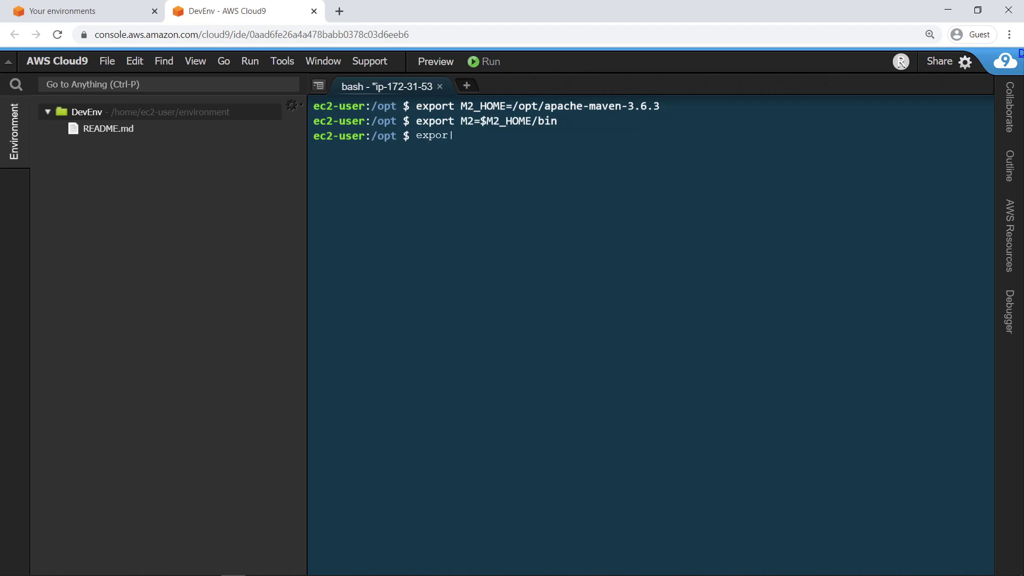
type("t PATH=$M2:$PATH")
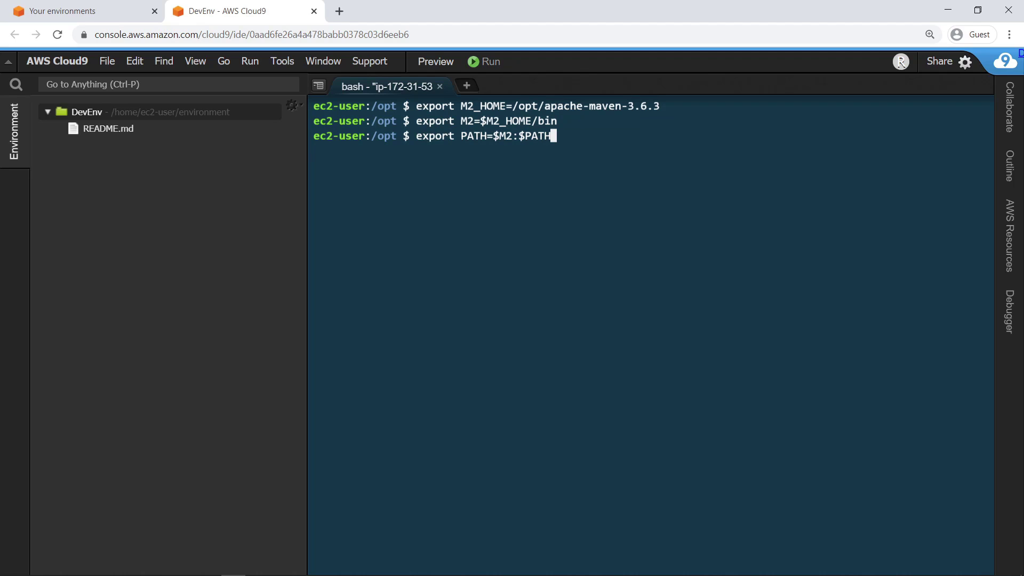
key("Return")
type("mvn -v")
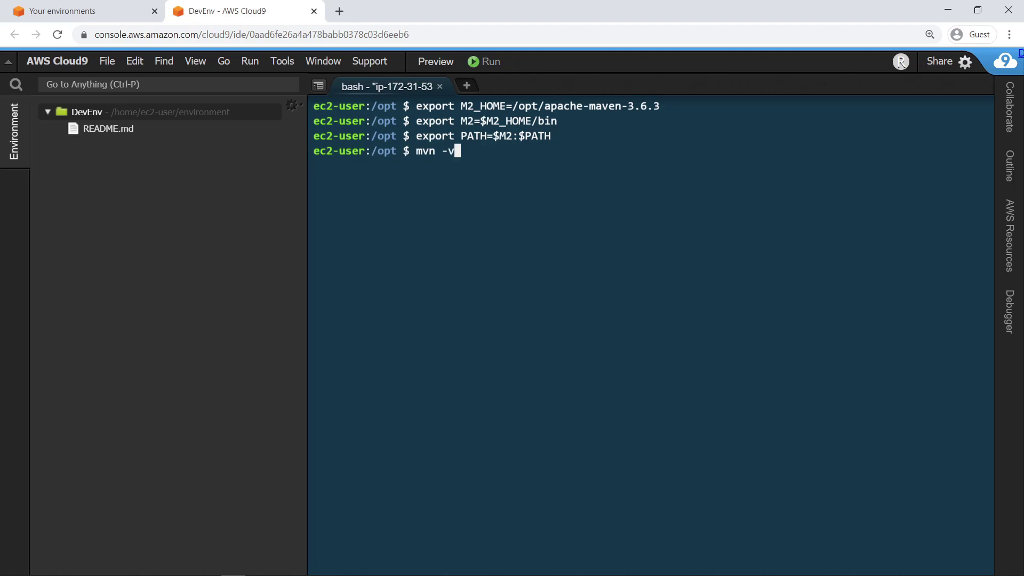
key("Return")
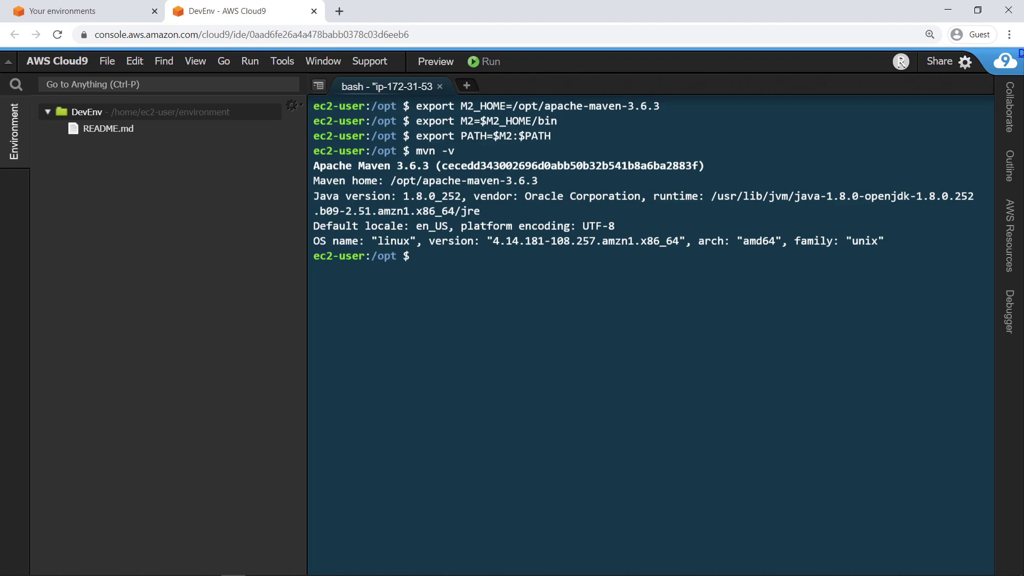
type("cd ~/environment")
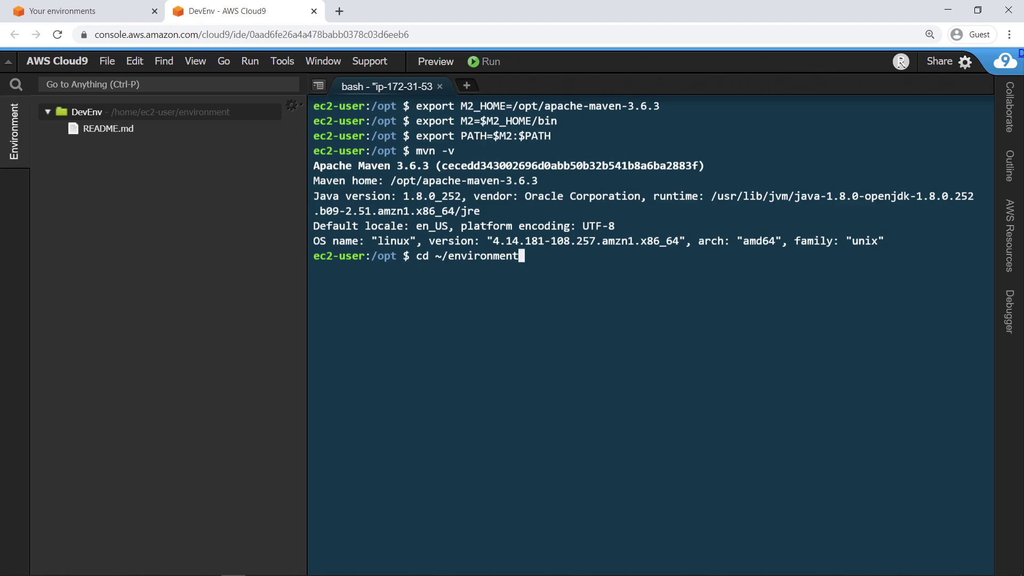
Step: Create ~/environment/dead-letter-queue and run cdk init lib --language typescript inside it
key("Return")
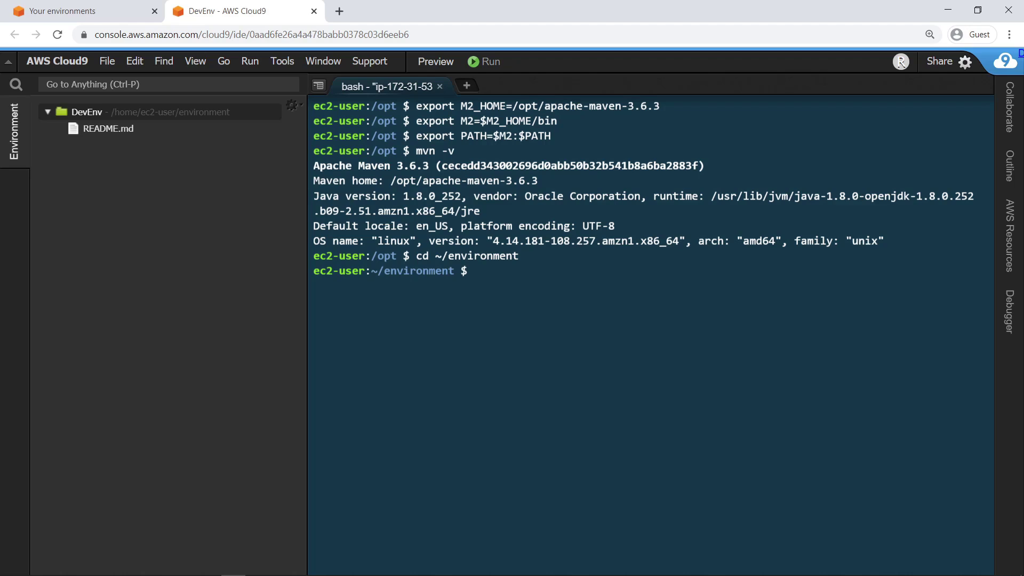
type("mkdir dead-letter-queue")
key("Return")
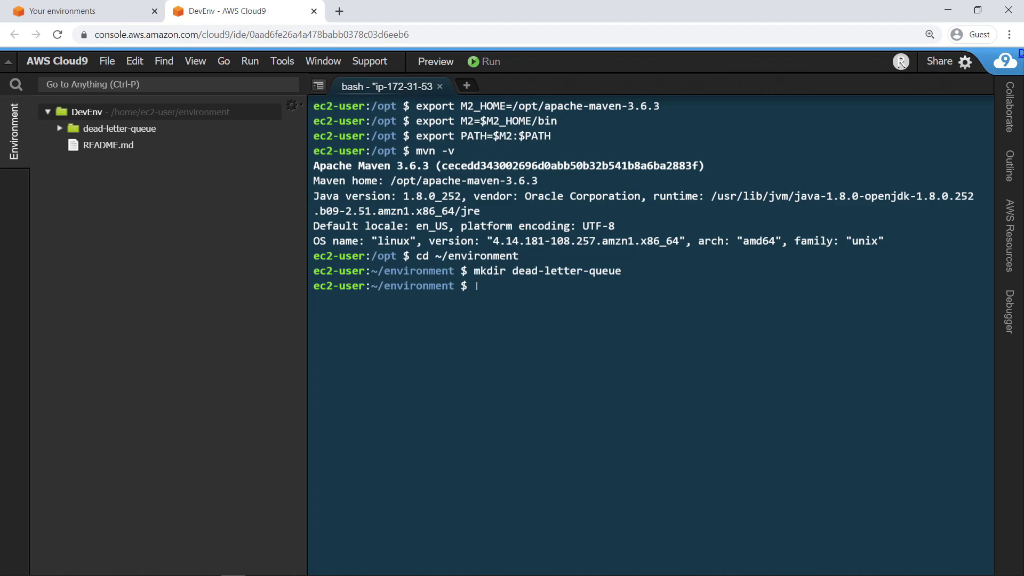
type("cd $_")
key("Return")
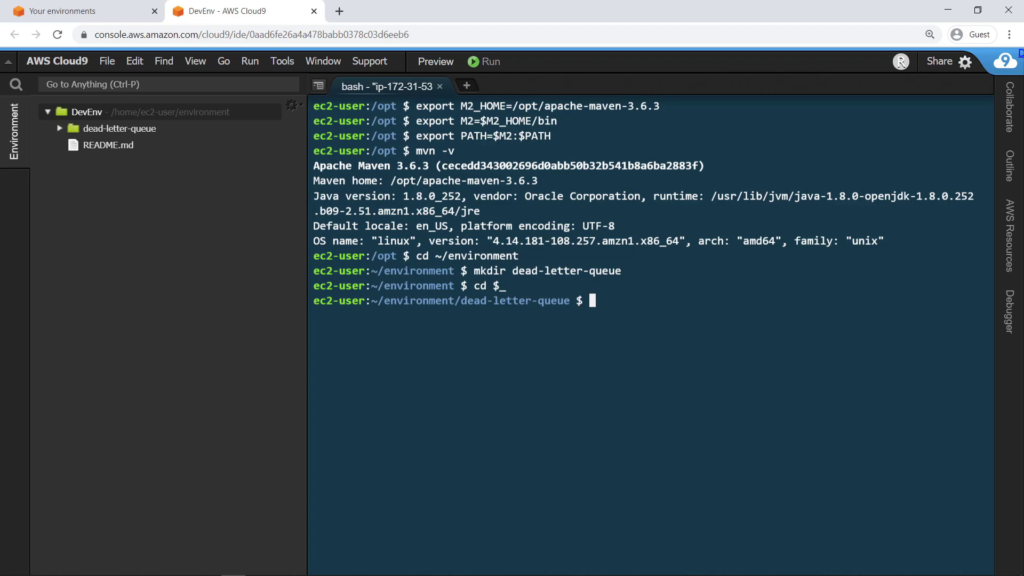
type("cdk init lib -")
type("-language typescript")
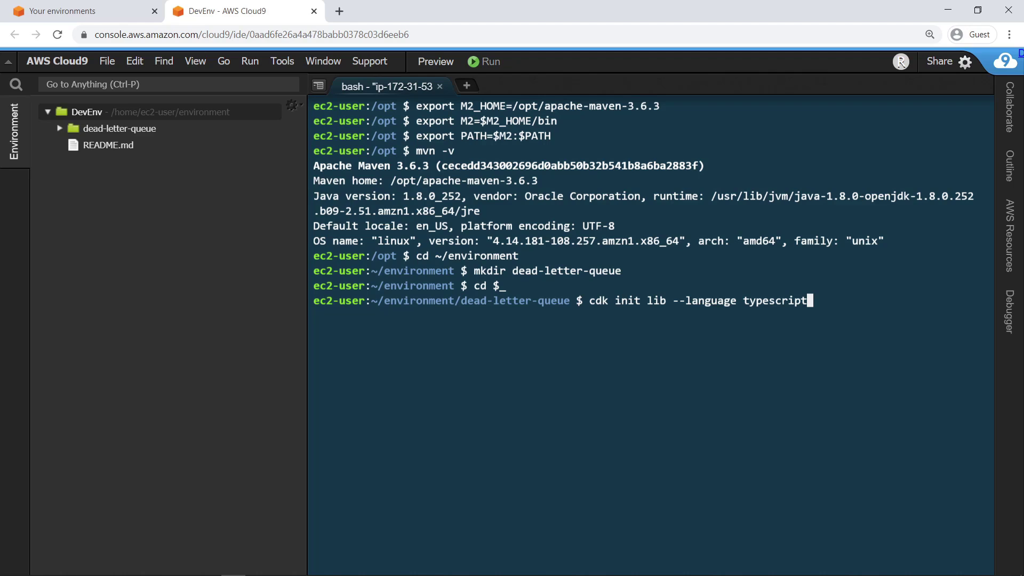
key("Return")
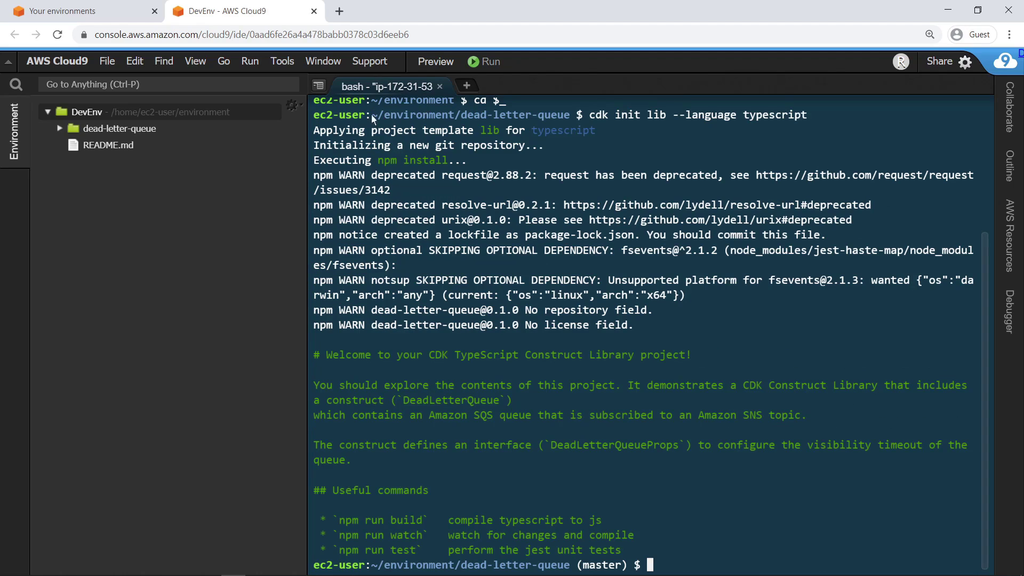
Step: Open the dead-letter-queue project's package.json and lib/index.ts in the editor
double_click(155, 129)
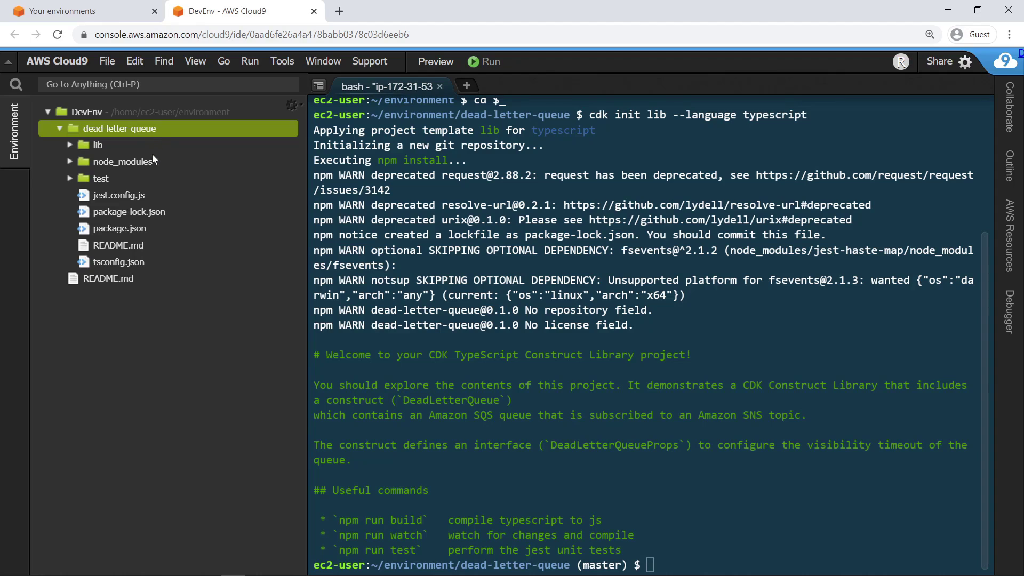
double_click(144, 230)
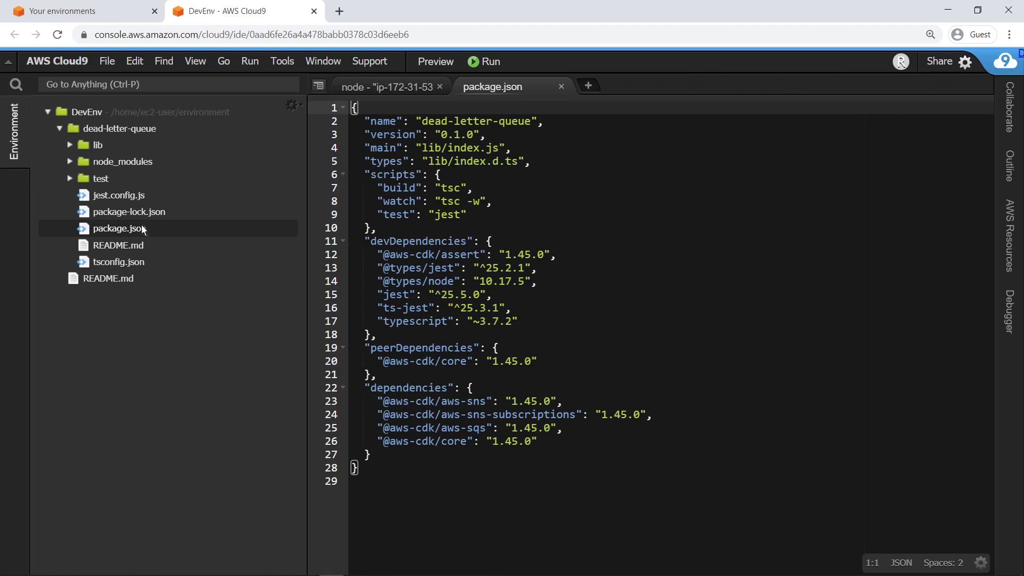
left_click(100, 145)
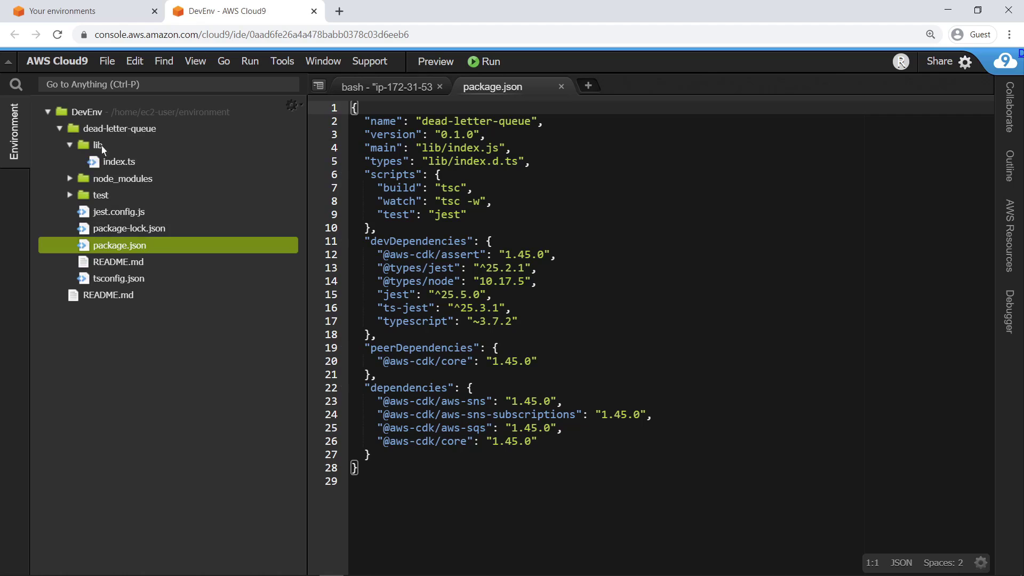
double_click(132, 163)
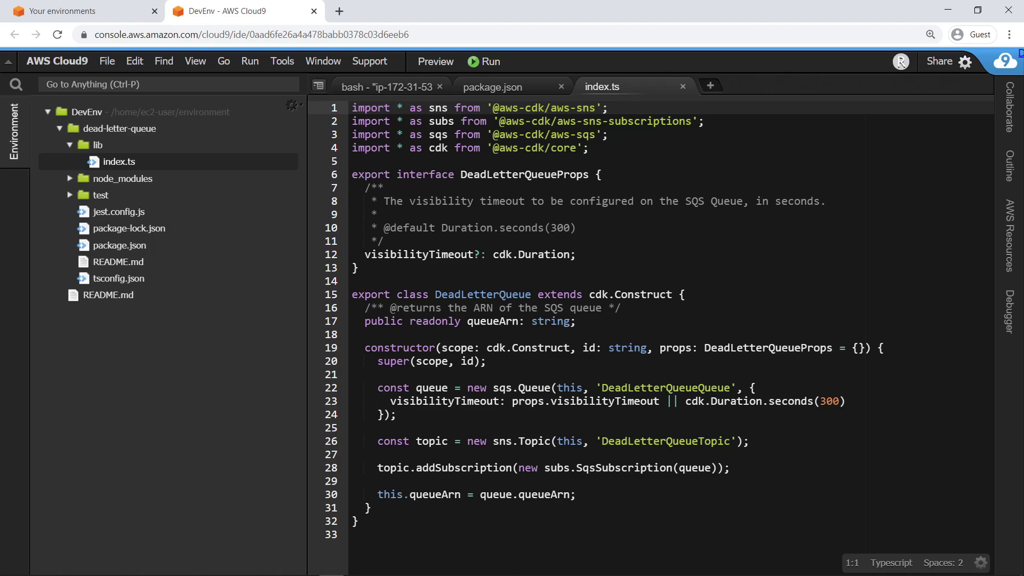
Step: Build the library with npm run build, then add jsii and jsii-pacmak as dev dependencies
left_click(424, 88)
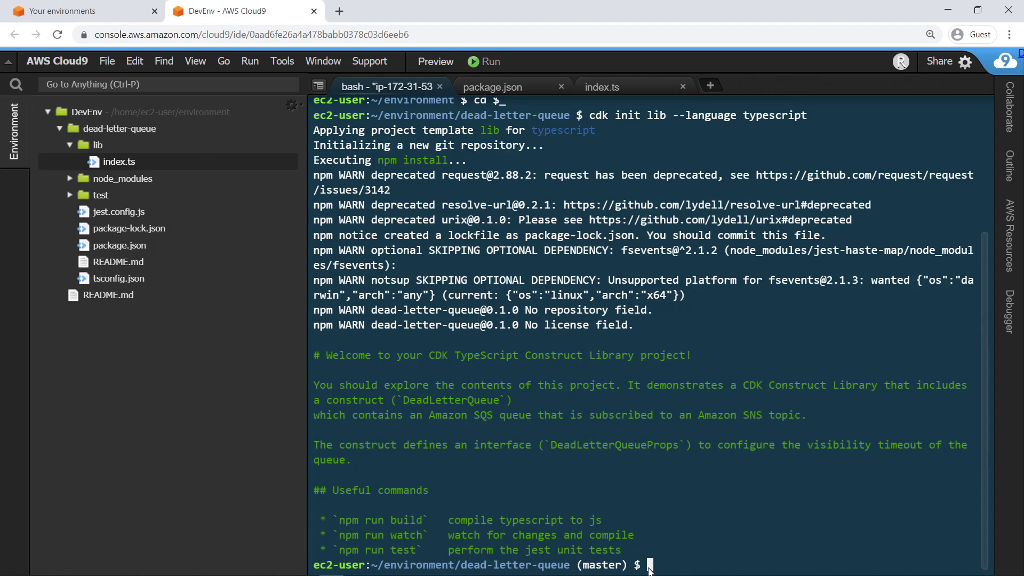
key("ctrl+l")
type("npm run build")
key("Return")
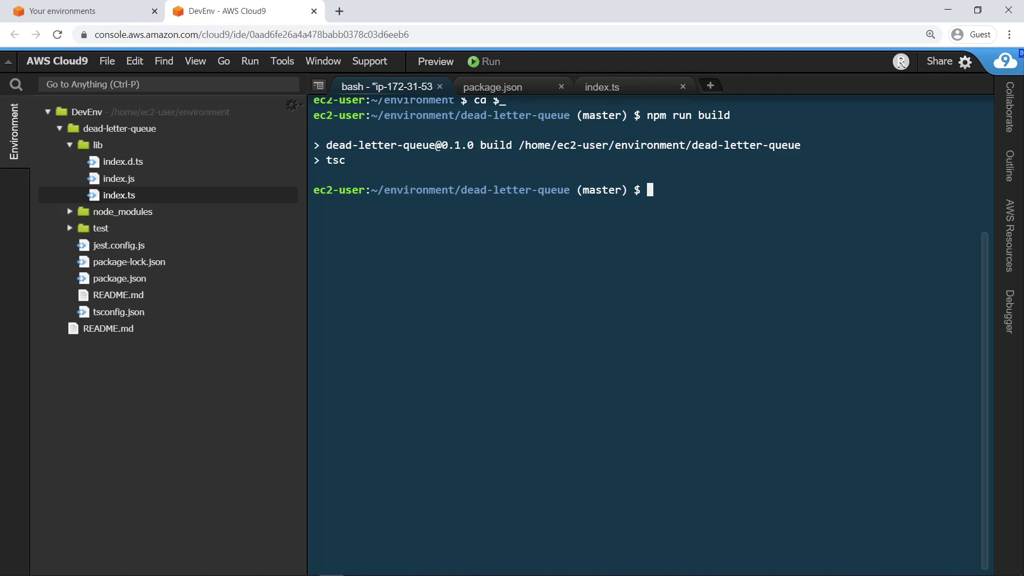
type("npm install --save")
type("-dev jsii jsii-pacmak")
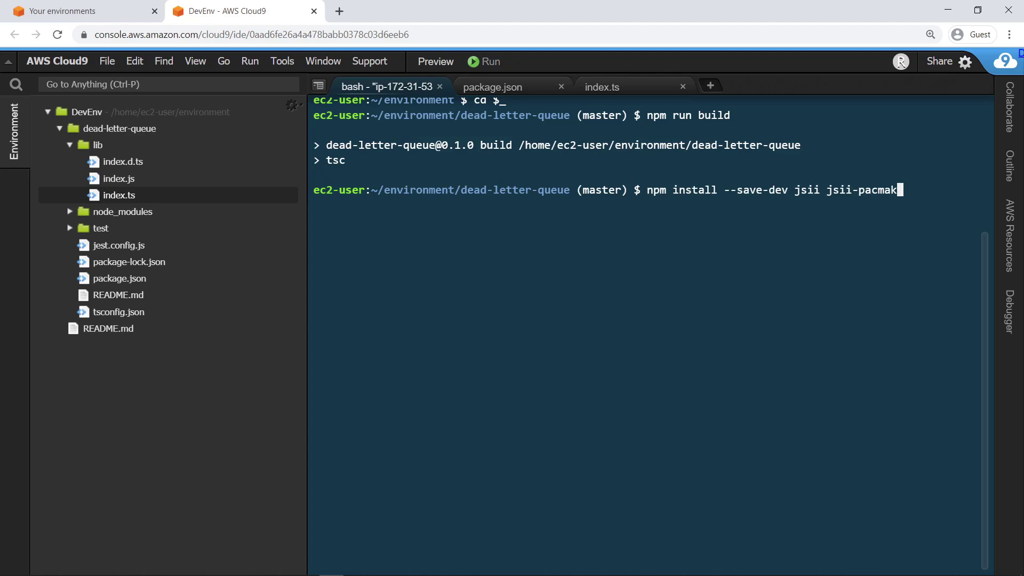
key("Return")
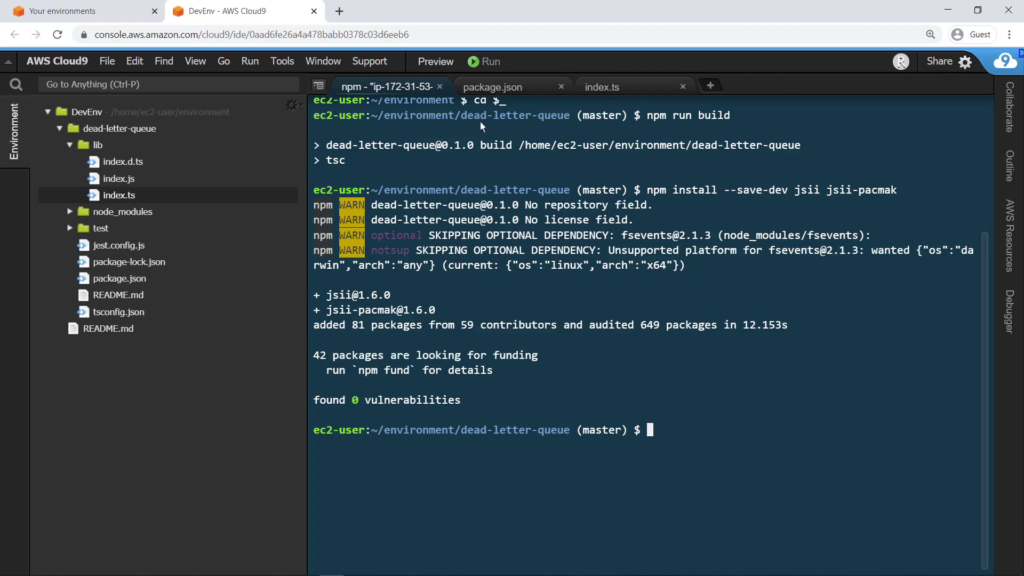
Step: Replace tsc with jsii in build and watch, add a jsii-pacmak package script, then a blank line
left_click(468, 88)
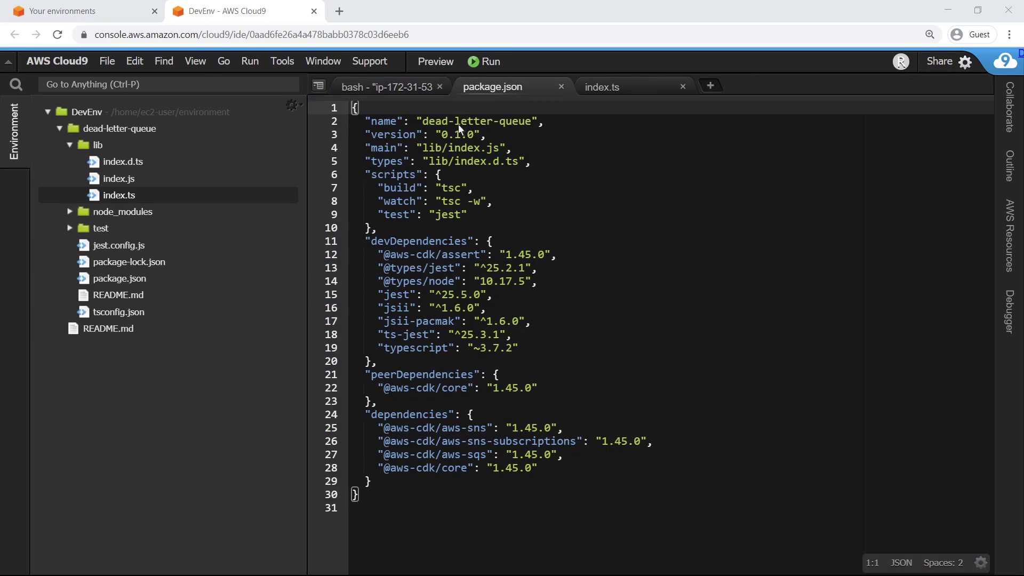
double_click(441, 186)
key("BackSpace")
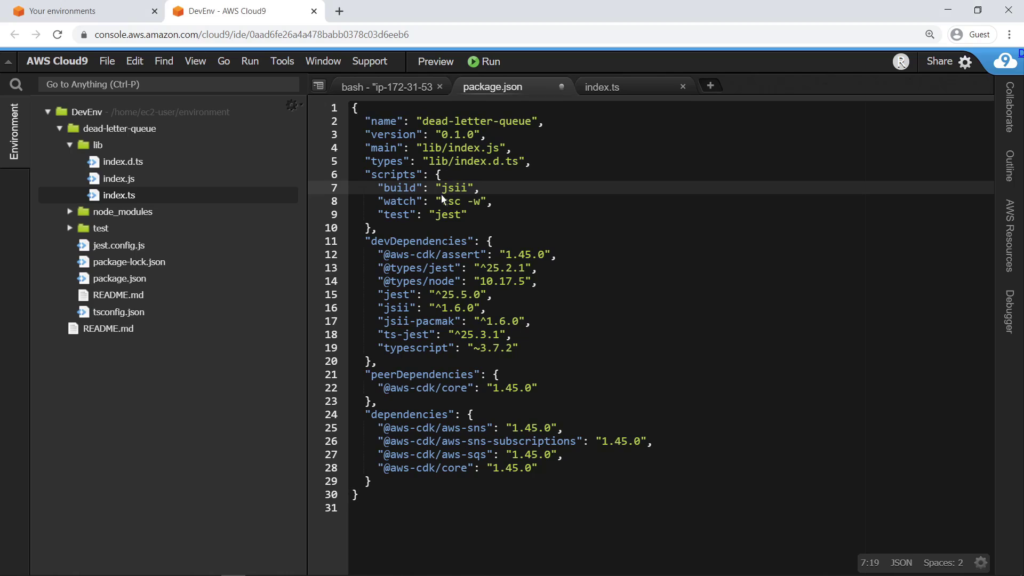
double_click(440, 199)
type("jsii")
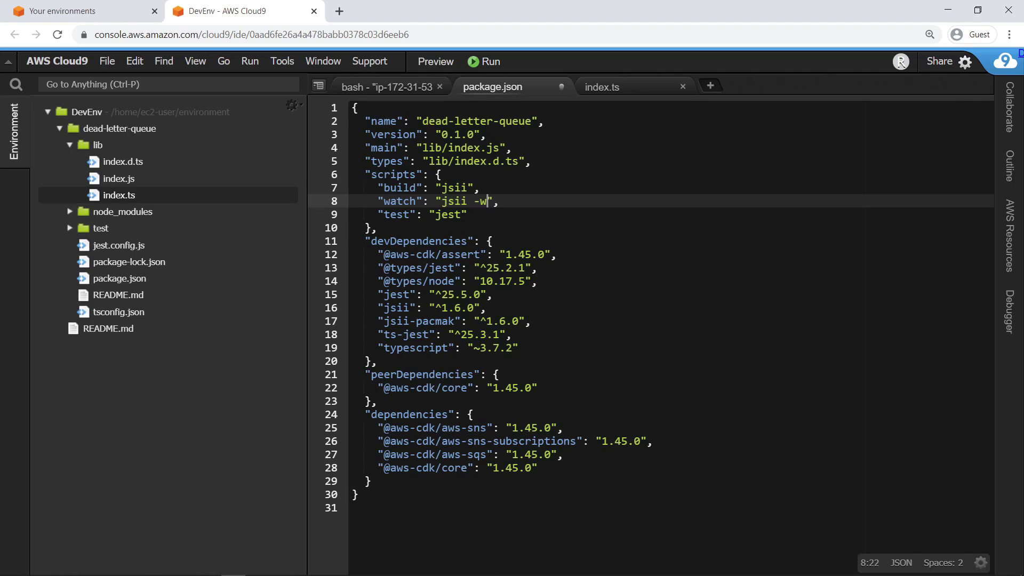
key("End")
key("Return")
type("\"package\": \"jsii-pacmak\",")
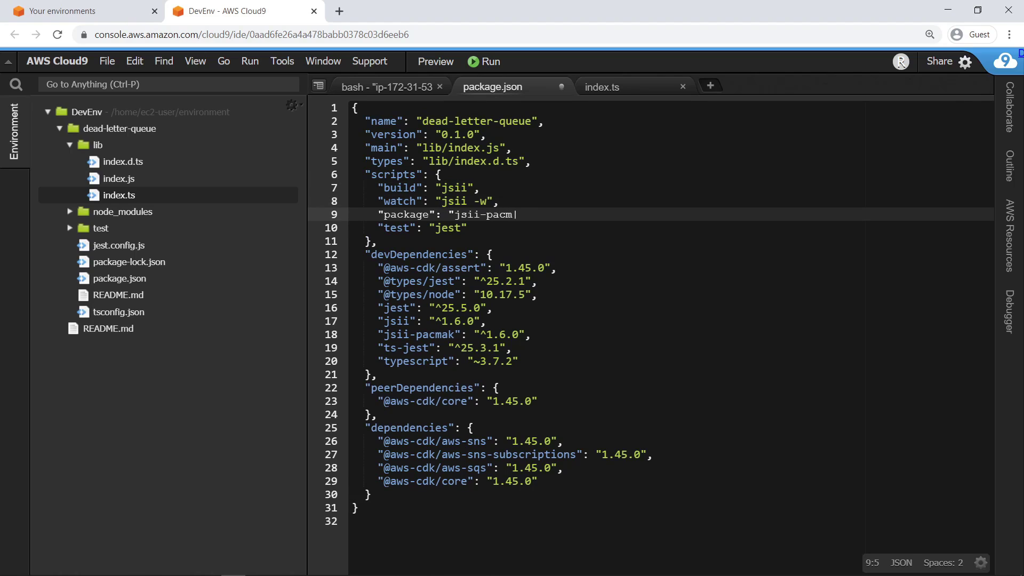
left_click(375, 239)
key("Return")
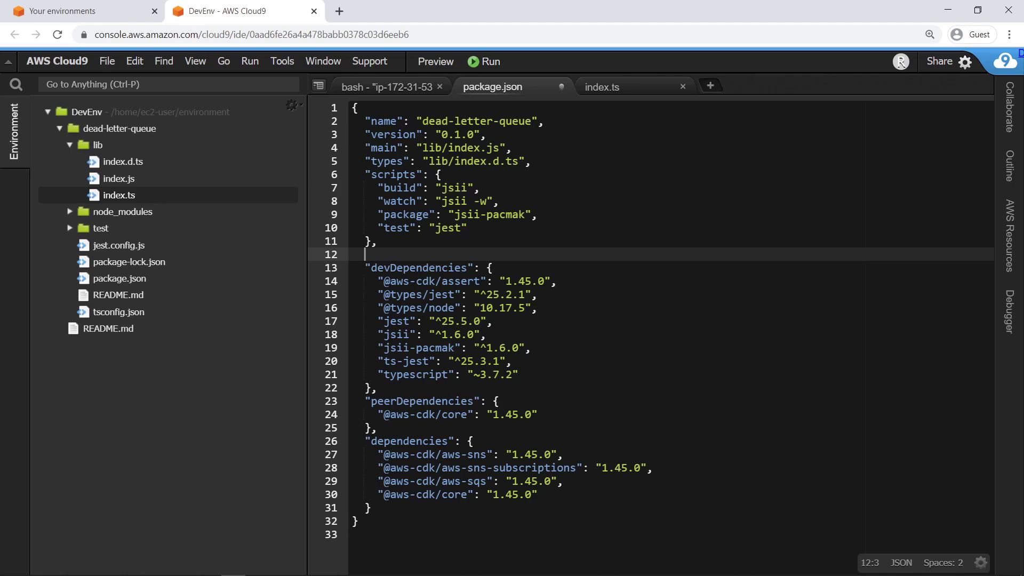
type("\"author\": {")
Step: Add an author entry with name, email and url to package.json
key("Return")
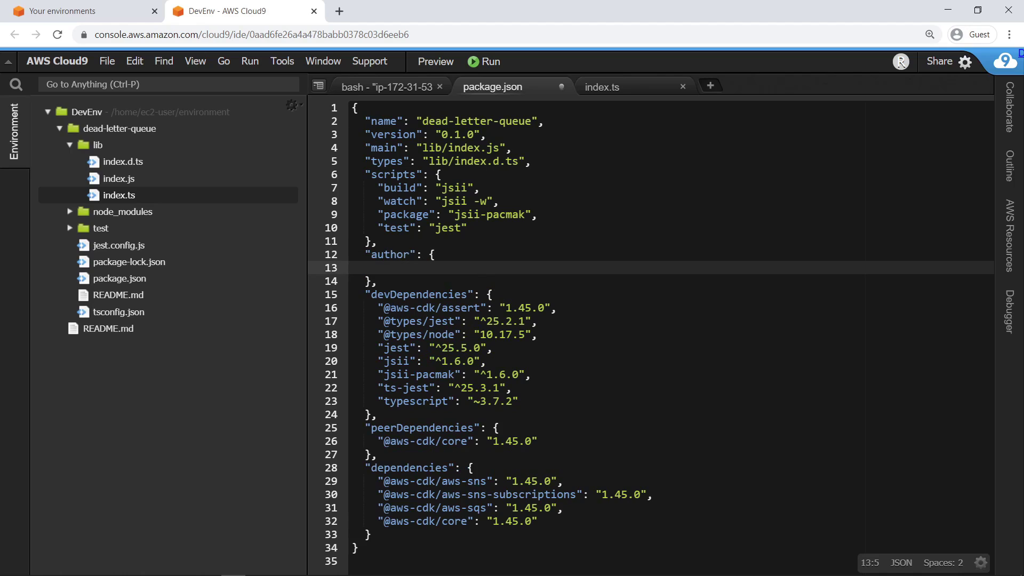
type("\"name\": \"Paulo Santos\",")
key("Return")
type("\"email\": \"paulosantos@example.com\",")
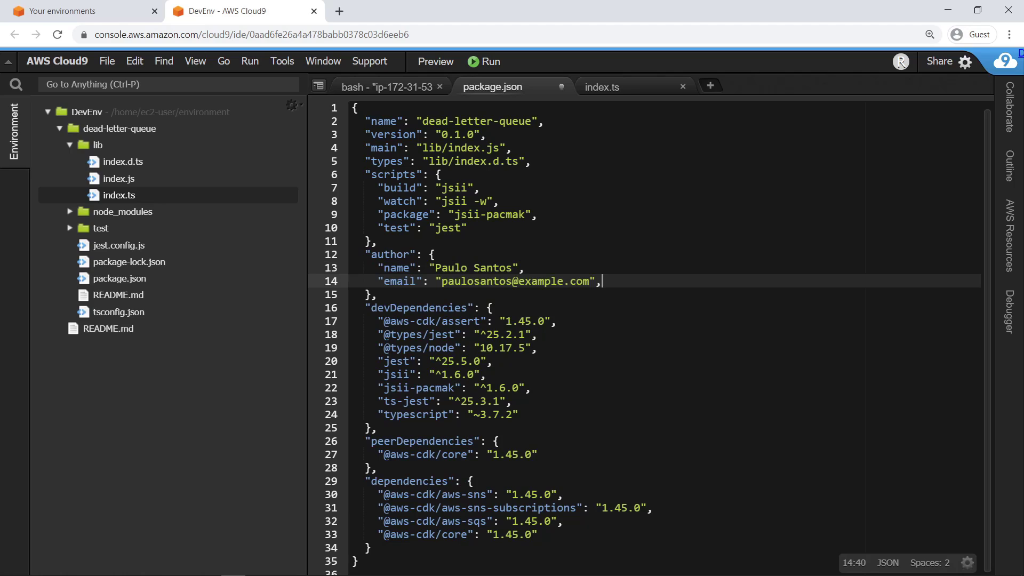
key("Return")
type("\"url\": \"https://example.com\"")
key("Down")
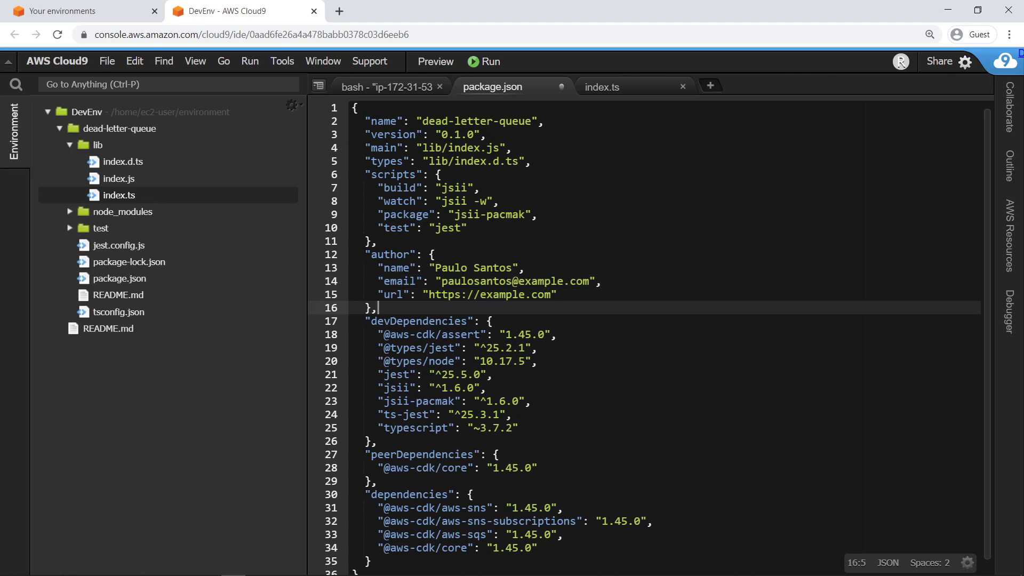
Step: Add a repository entry with url and type git, plus an MIT license
key("Return")
type("\"repository\": {")
key("Return")
type("\"url\": \"https://example.com/git/dead-letter-queue.git\",")
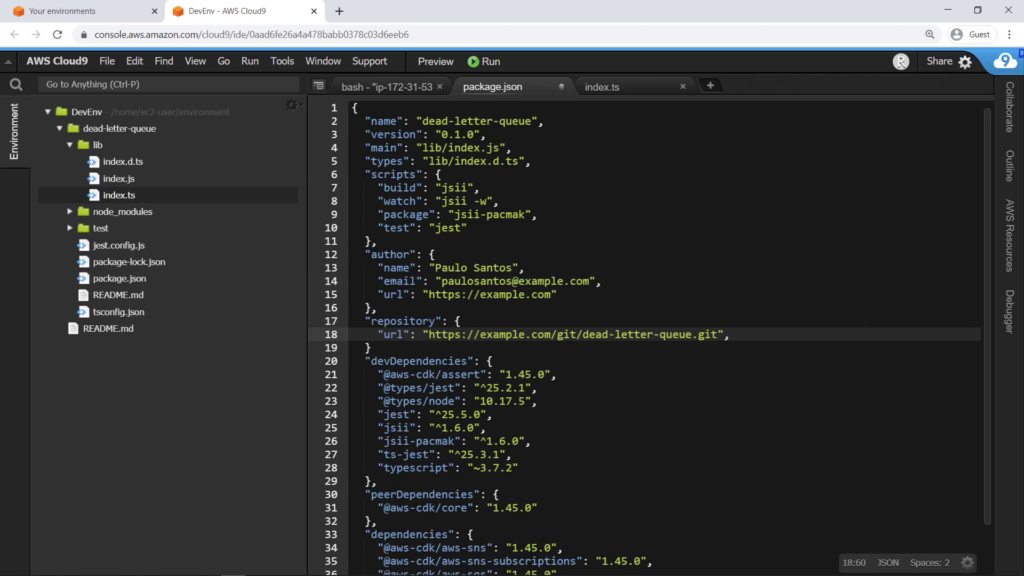
key("Return")
type("\"type\": \"git\"")
key("Down")
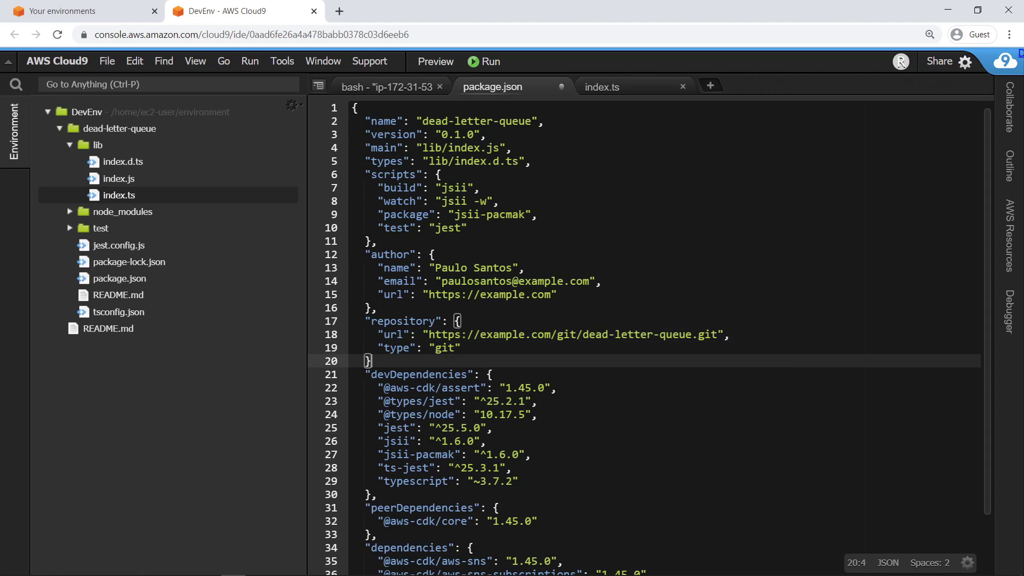
type(",")
key("Return")
type("\"license\": \"MIT\",")
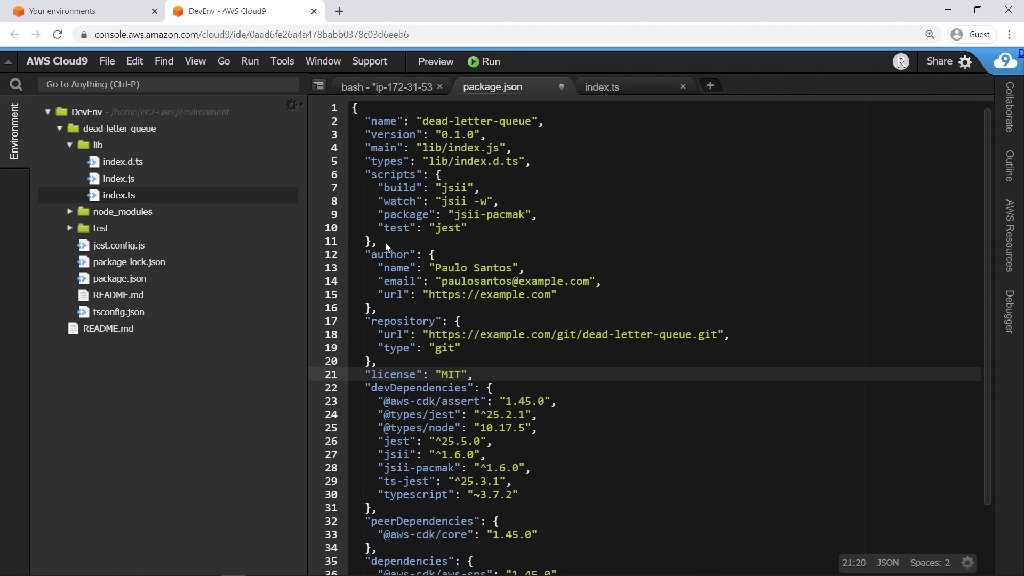
left_click(385, 241)
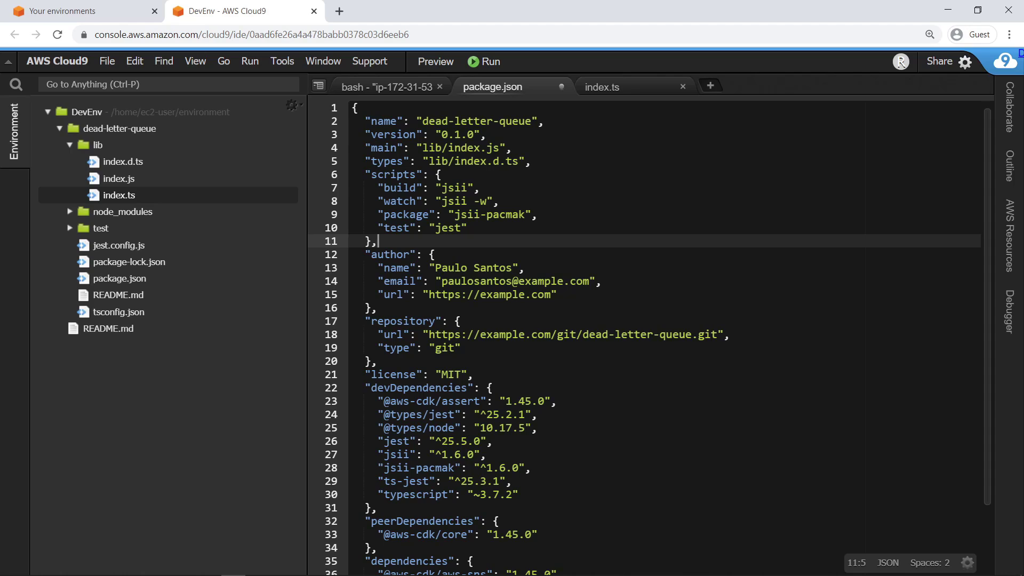
Step: Add a module setting to the jsii python target in package.json
key("Return")
type("\"jsii\": {")
key("Return")
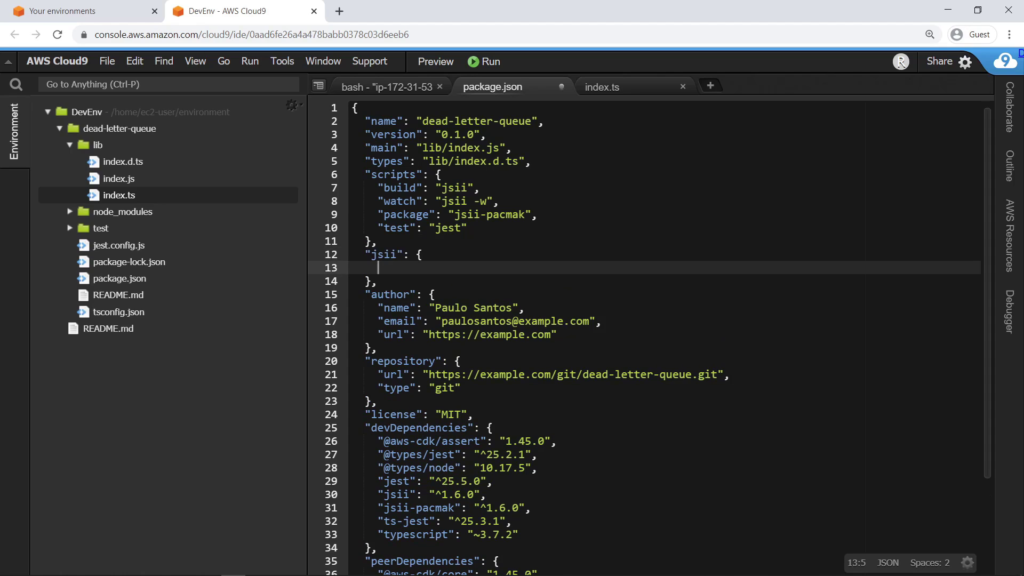
type("\"outdir\": \"dist\",")
key("Return")
type("\"targets\": {")
key("Return")
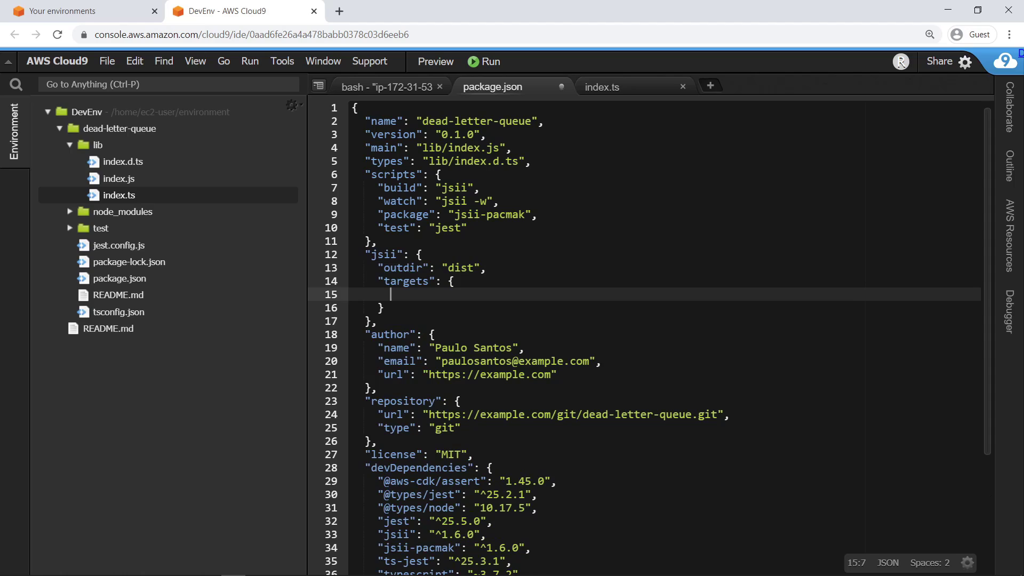
type("\"python\": {")
key("Return")
type("\"distName\": \"mycorp.mypackage\",")
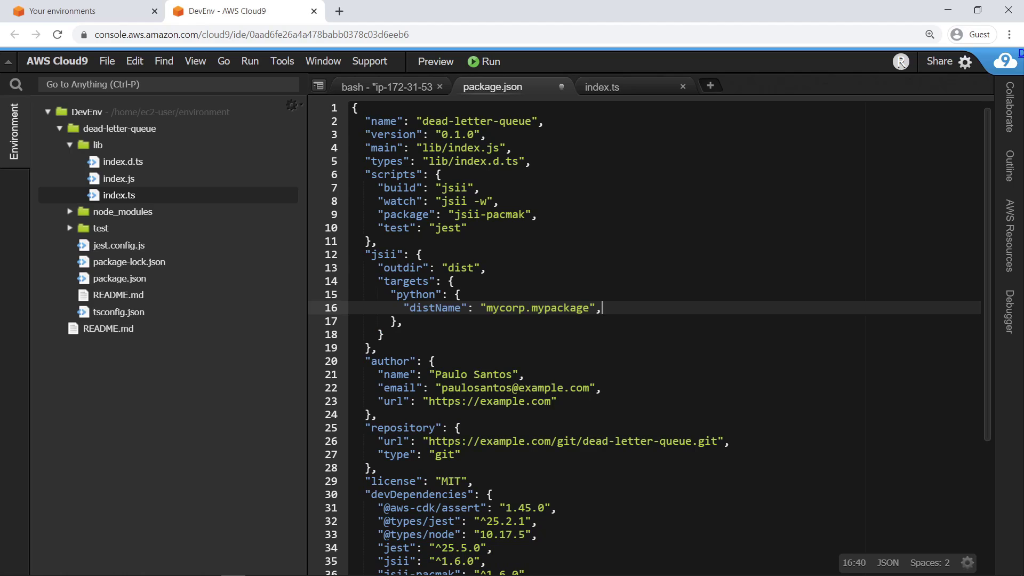
key("Return")
type("\"module\": \"mycorp.mypackage\"")
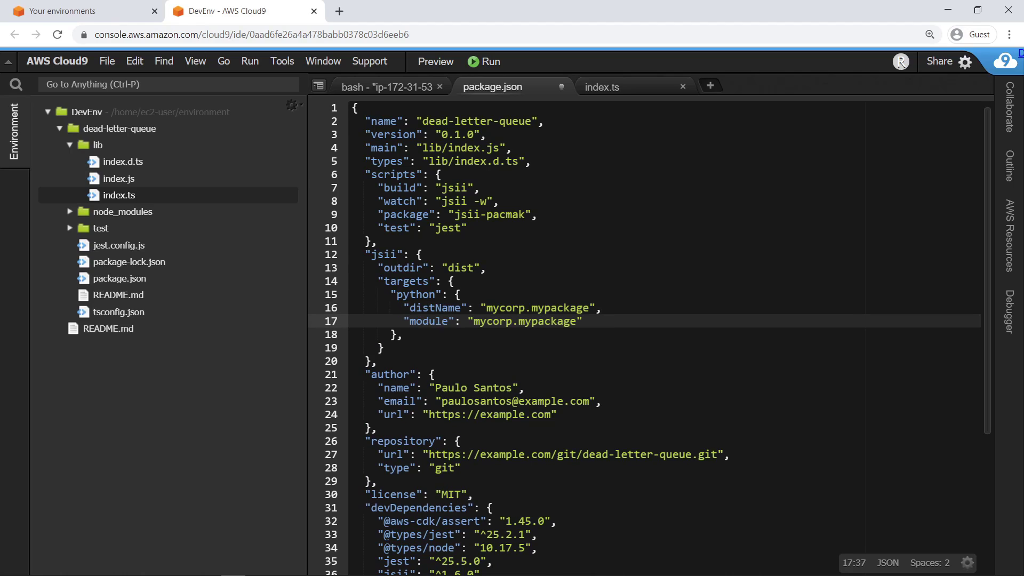
key("Down")
Step: Add a java target with package name and Maven groupId and artifactId
key("Return")
type("\"j")
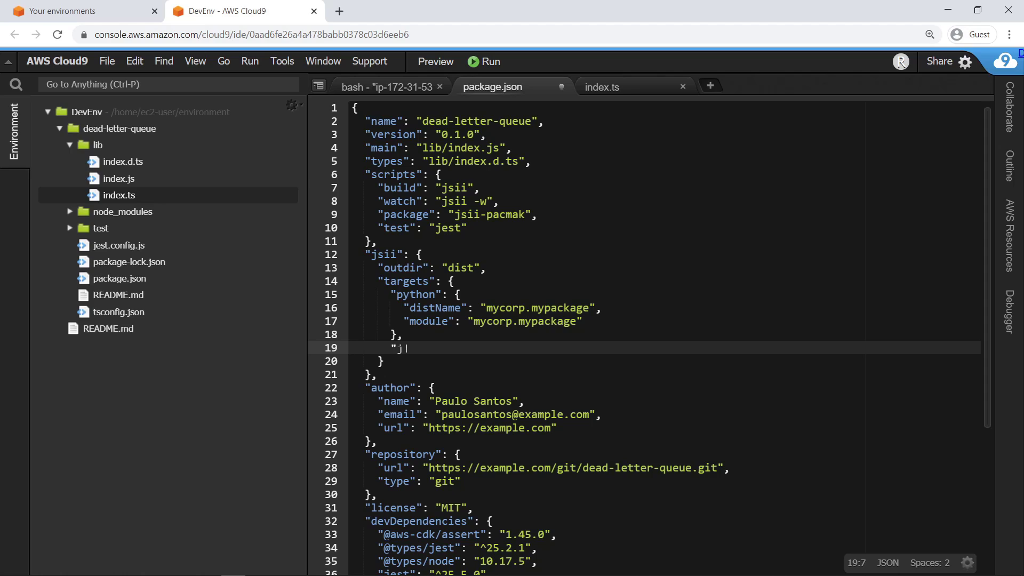
type("ava\": {")
key("Return")
type("\"package\": \"com.mycorp.mypackage\",")
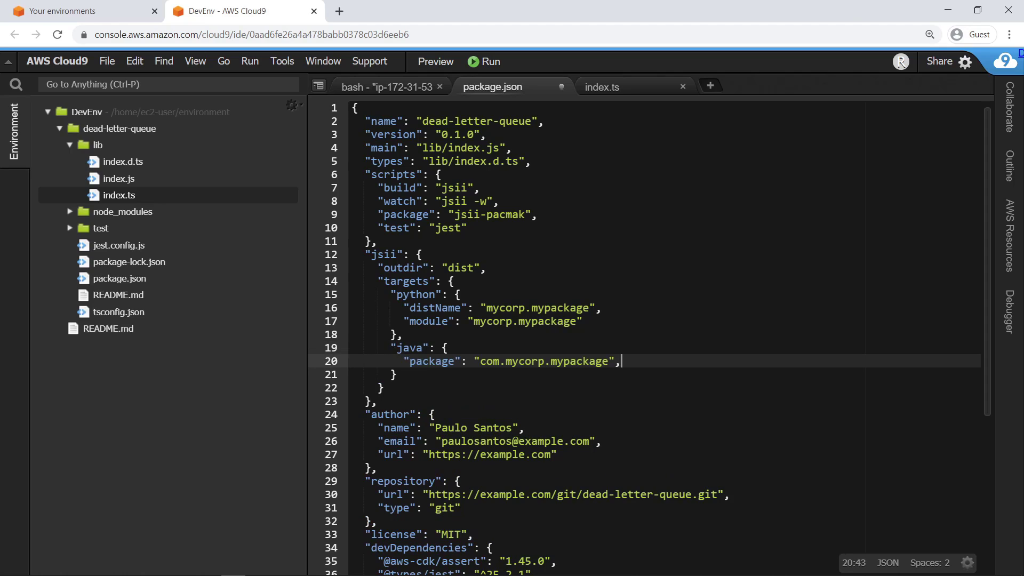
key("Return")
type("\"maven\": {")
key("Return")
type("\"groupId\": \"com.mycorp\",")
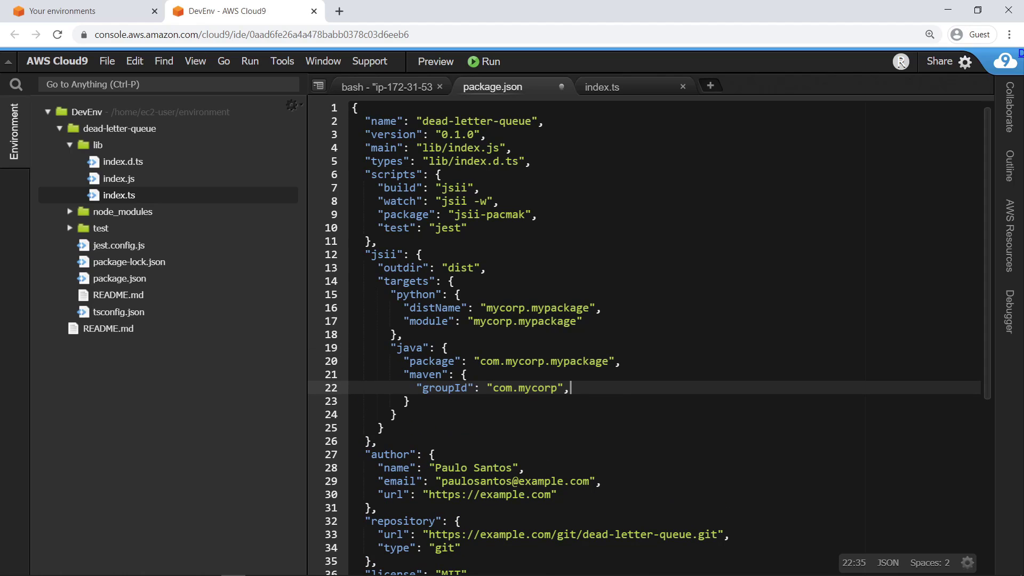
key("Return")
type("\"artifactId\": \"mypackage\"")
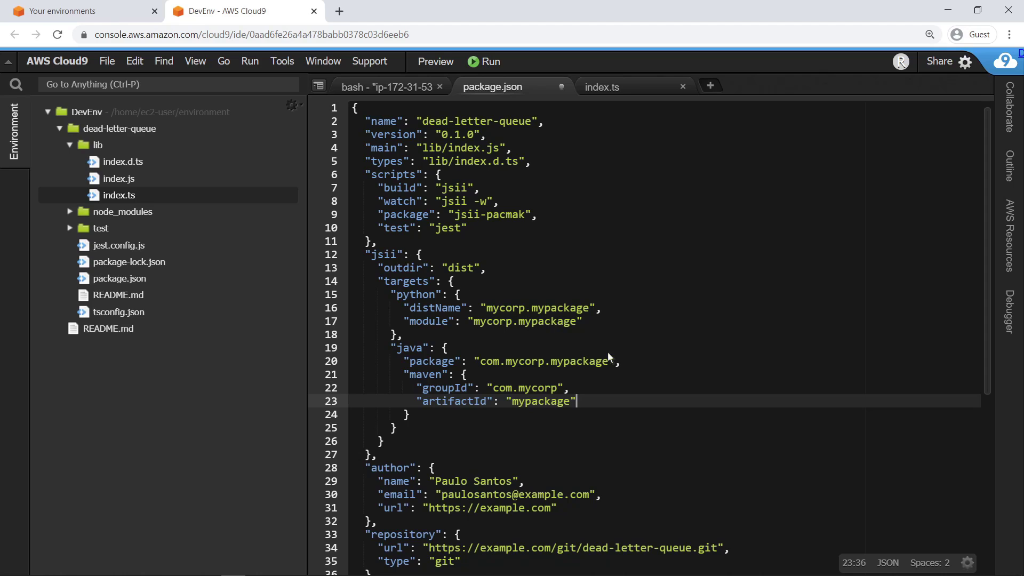
scroll(990, 546, "down", 1)
scroll(989, 545, "down", 3)
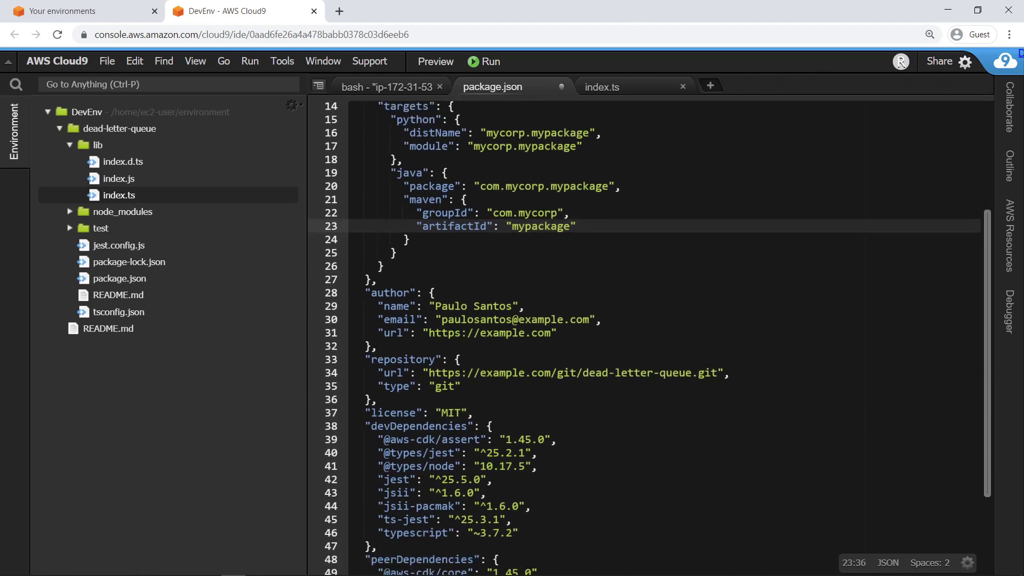
scroll(989, 545, "down", 3)
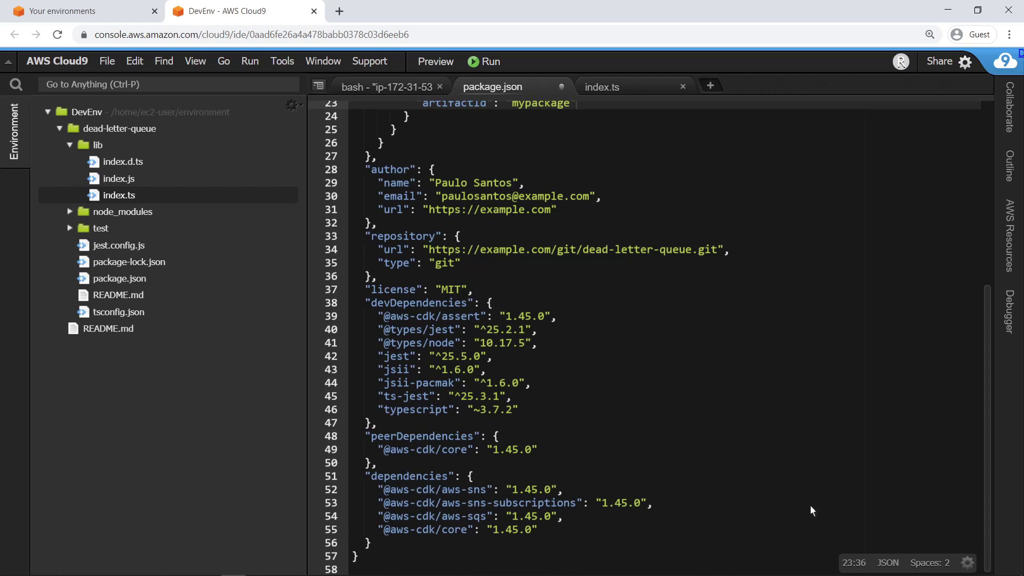
left_click(541, 454)
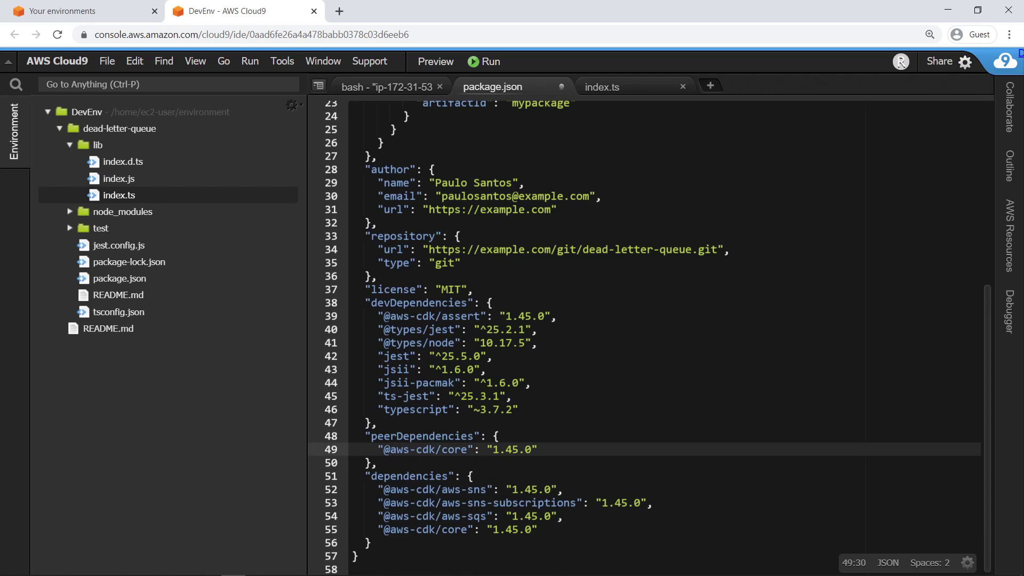
type(",")
key("Return")
type("constructs\": \"3.0.3\"")
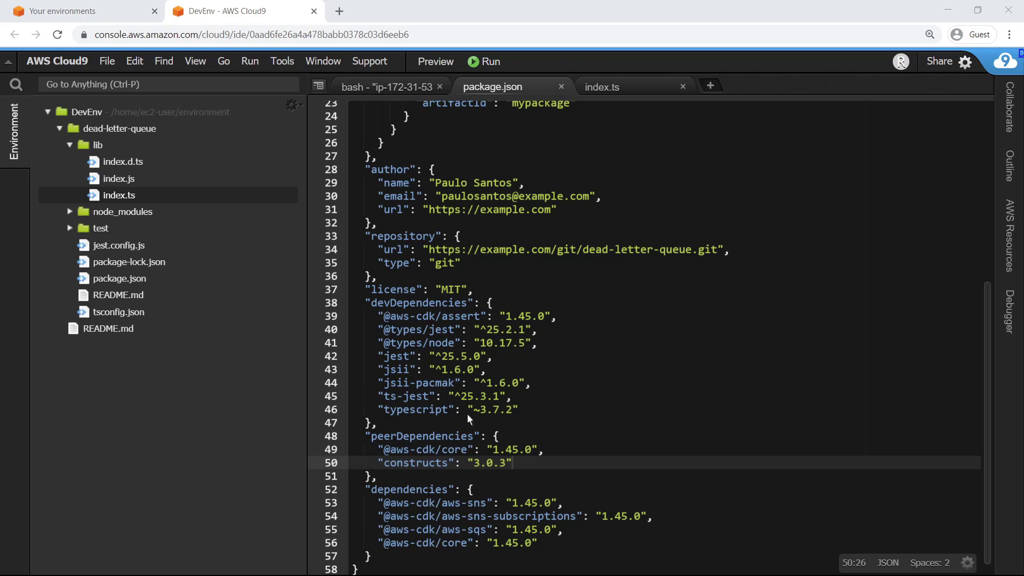
Step: Delete SynthUtils from line 1 of dead-letter-queue.test.ts, then return to index.ts
double_click(107, 228)
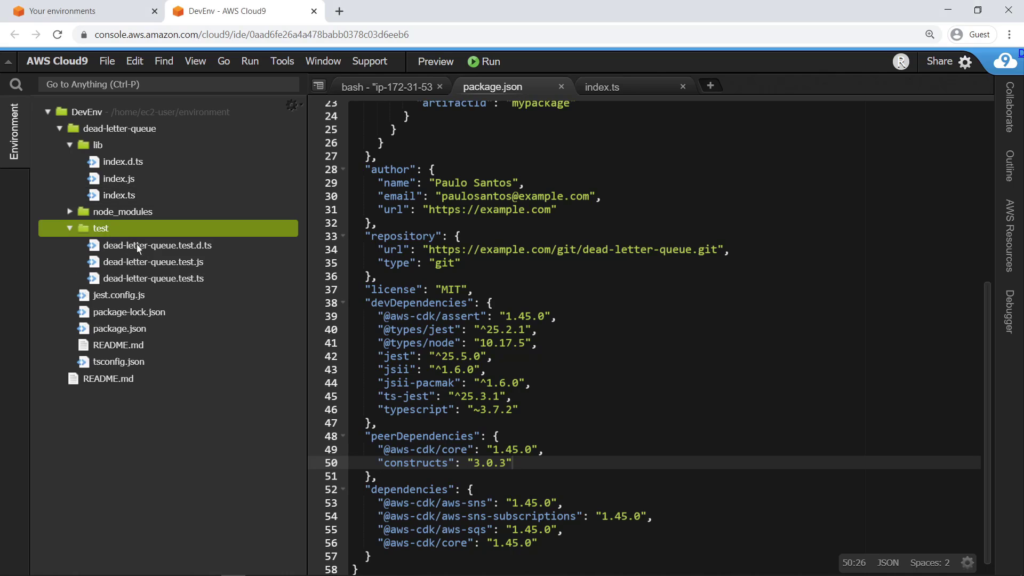
double_click(202, 280)
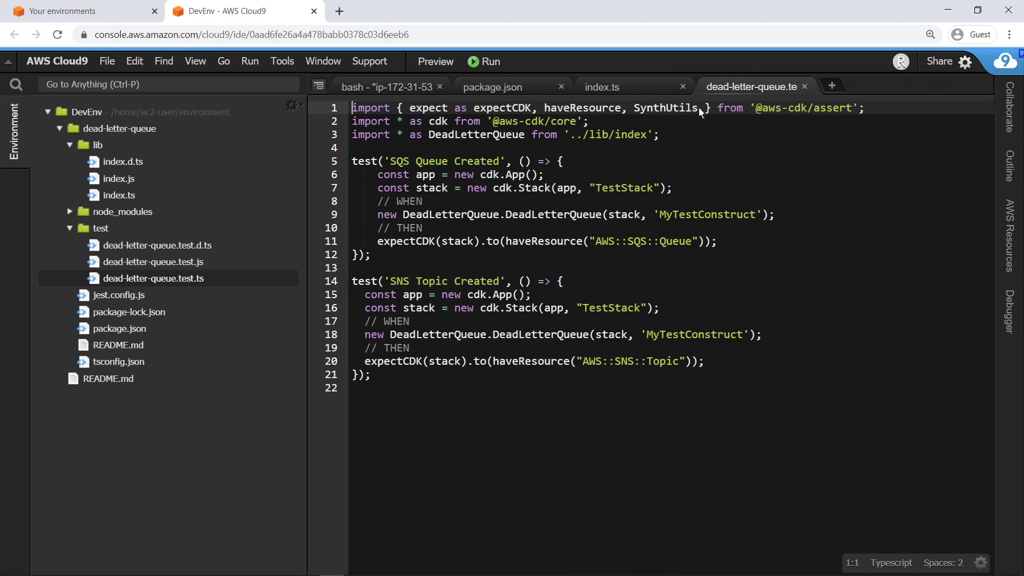
double_click(667, 107)
key("BackSpace")
key("BackSpace")
key("BackSpace")
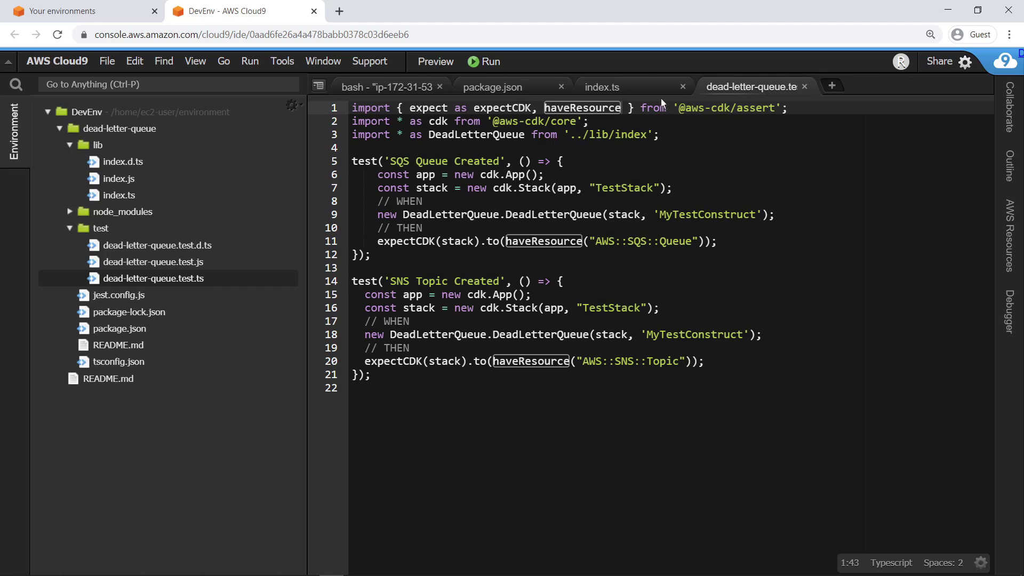
left_click(619, 87)
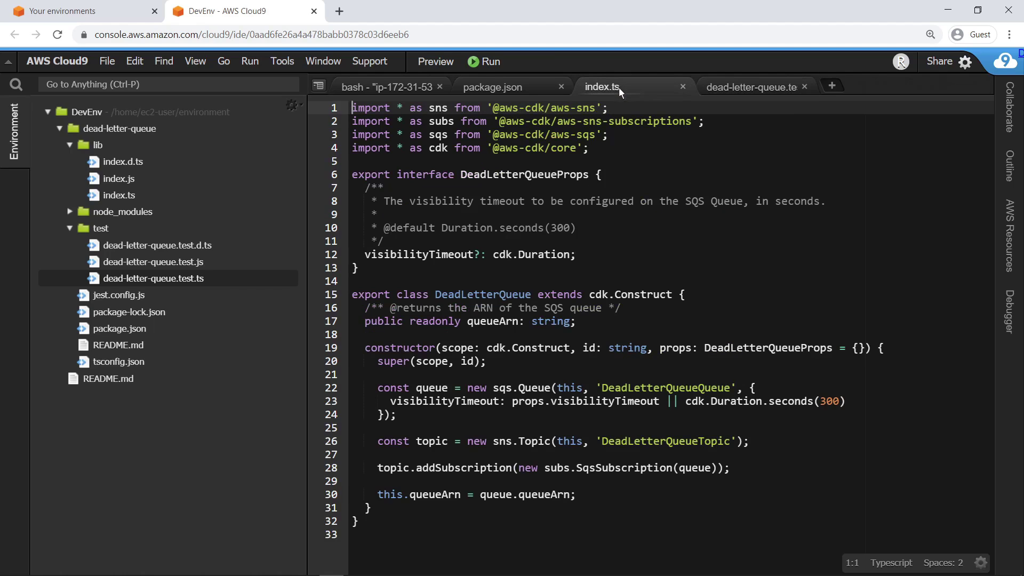
Step: Prefix the visibilityTimeout declaration on line 12 of index.ts with readonly and save
left_click(364, 256)
type("readonly")
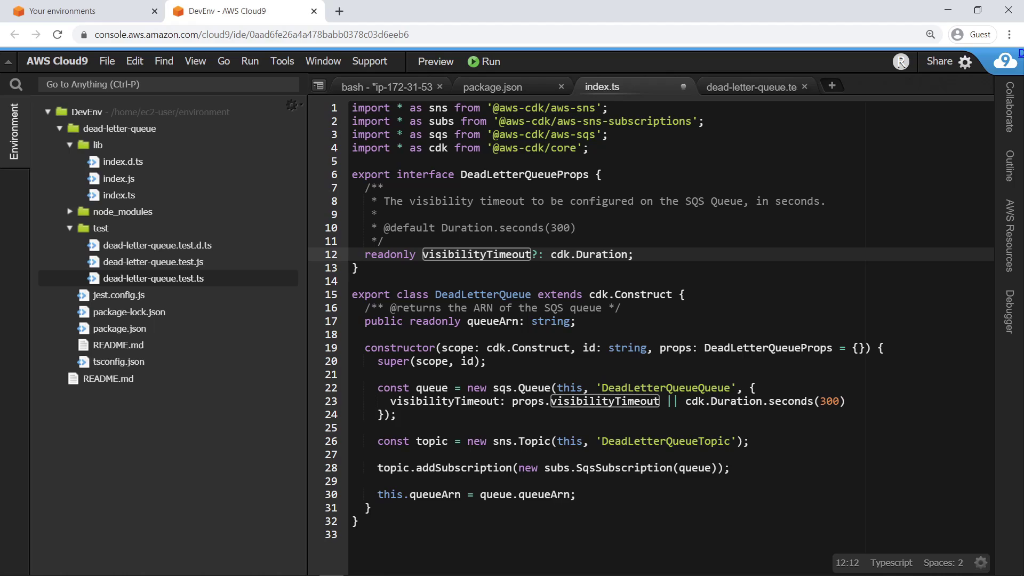
key("ctrl+s")
Step: Rename tsconfig.json to tsconfig.json.original, then run npm run build and npm run package
left_click(401, 86)
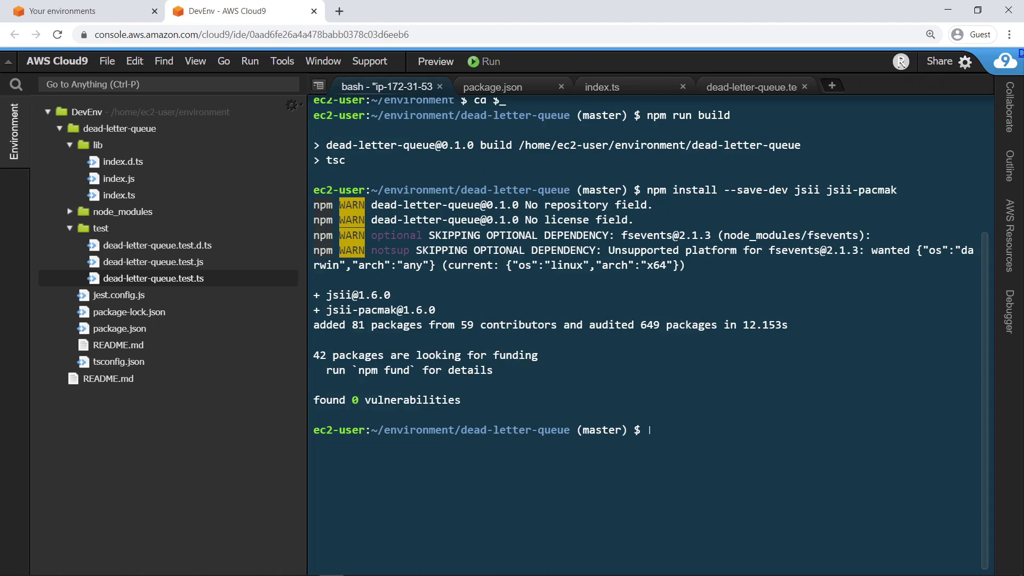
type("mv tsconfig.json tsconfig.json.original")
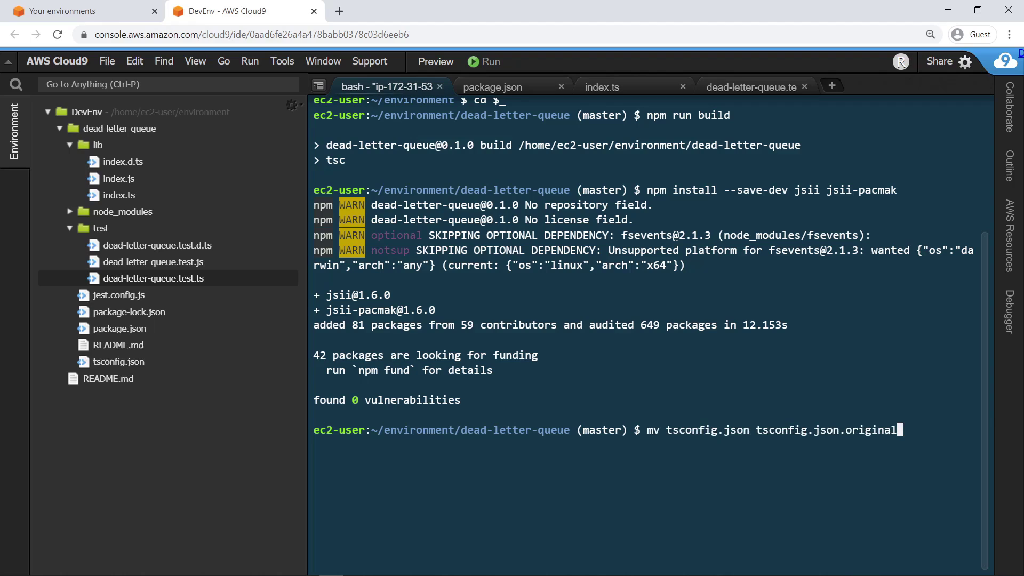
key("Return")
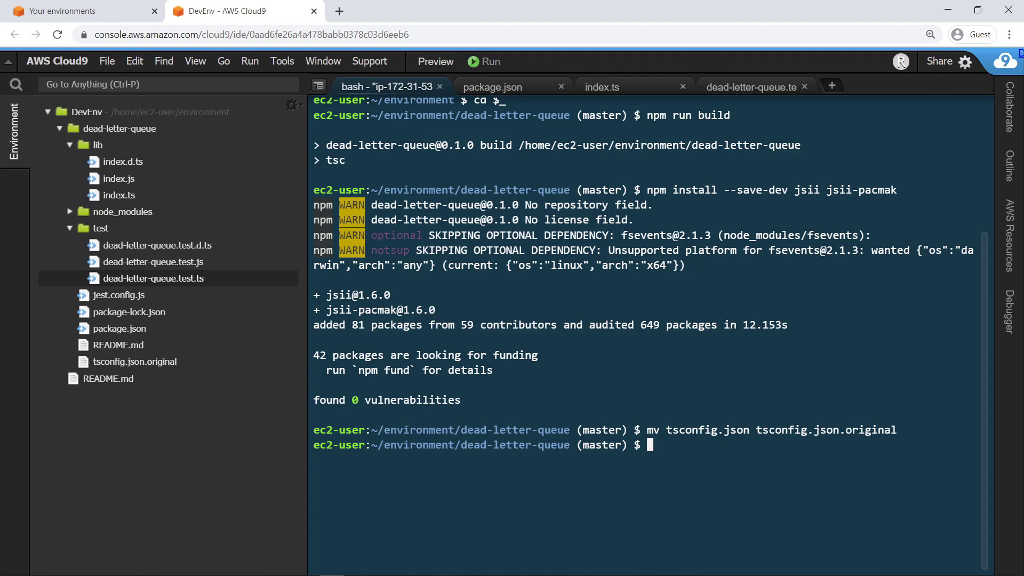
key("ctrl+l")
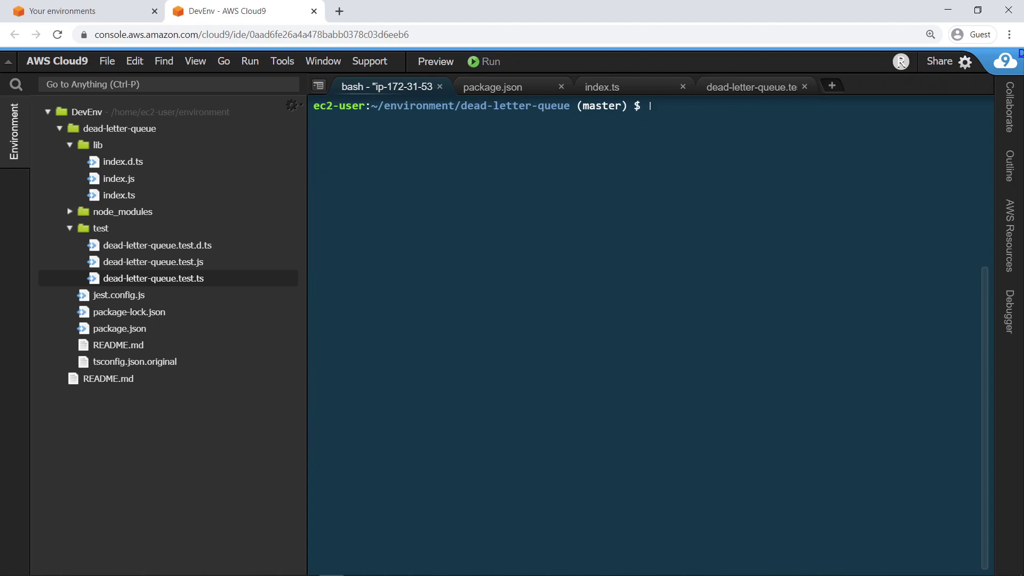
type("npm run build")
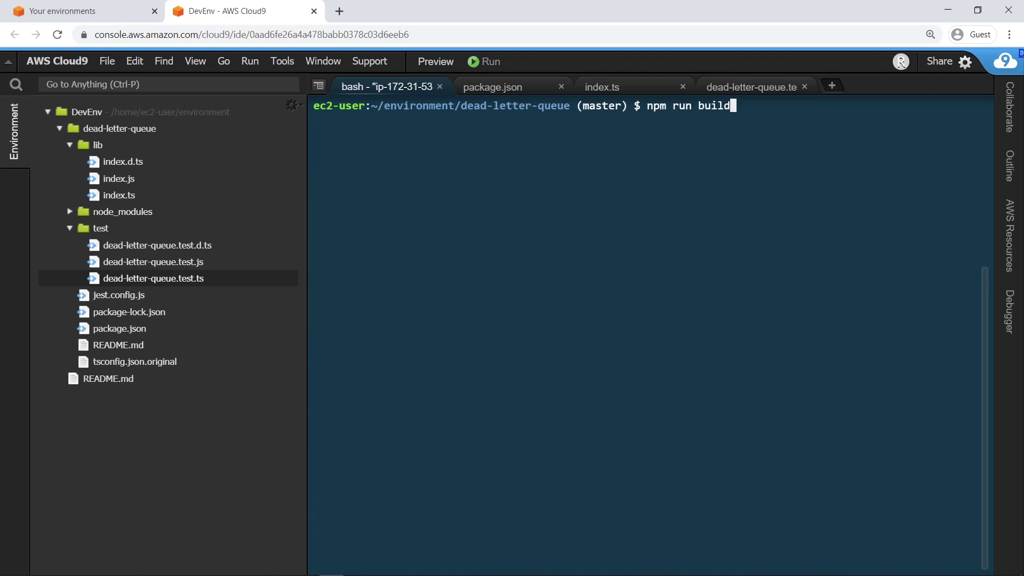
key("Return")
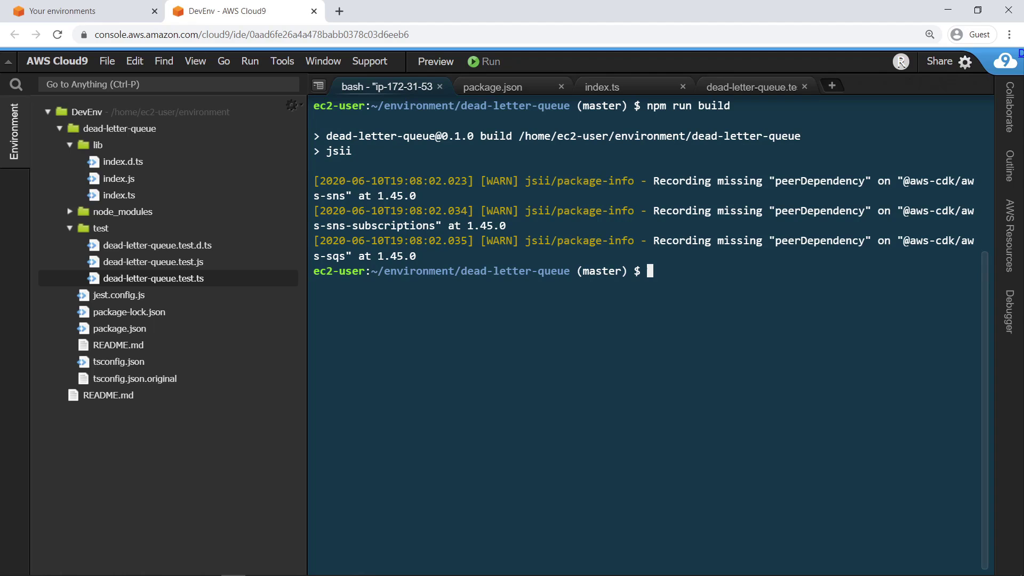
type("npm run package")
key("Return")
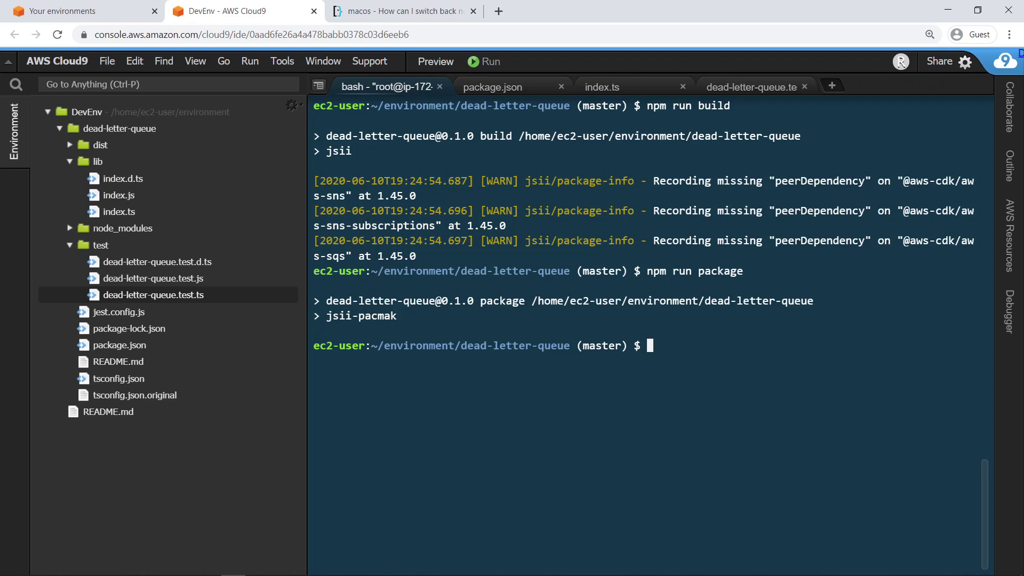
Step: Expand dist and its java, js and python output folders, then collapse dead-letter-queue
left_click(69, 145)
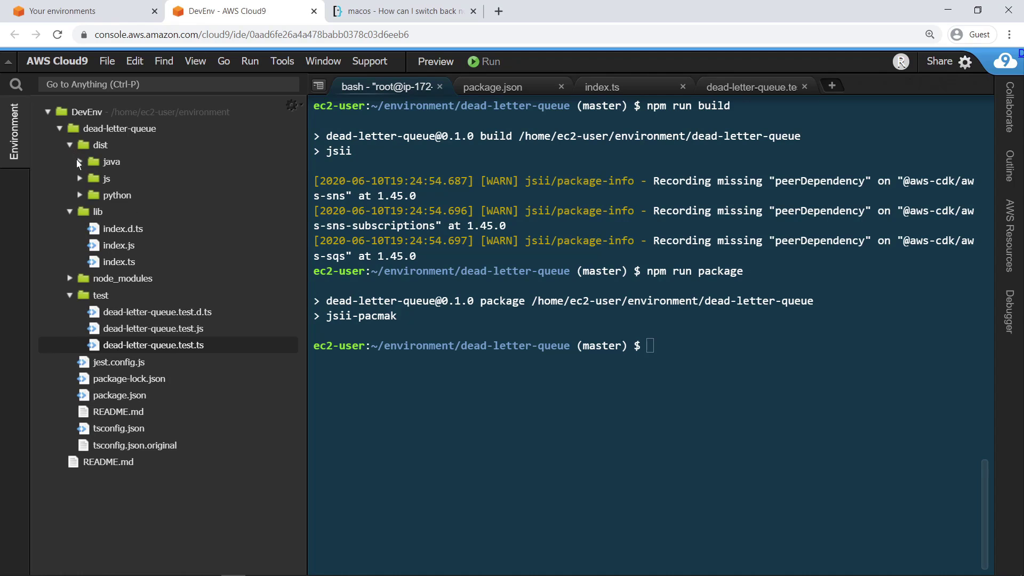
left_click(80, 163)
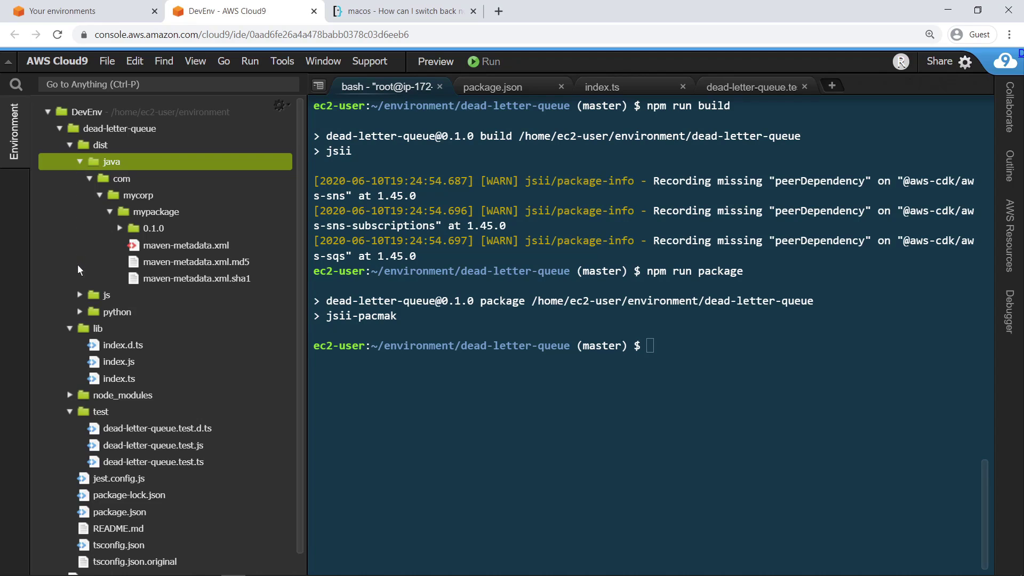
left_click(78, 295)
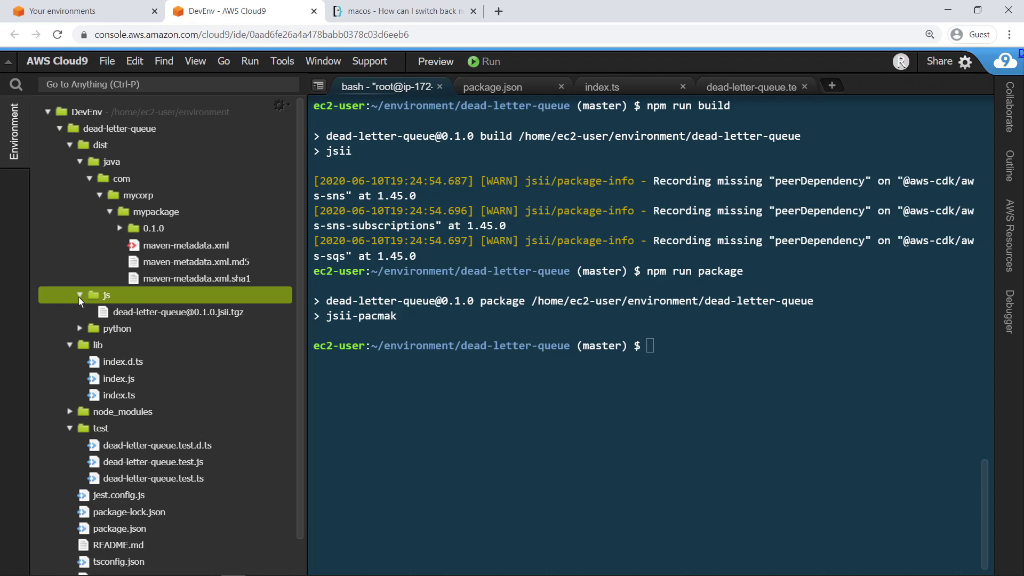
left_click(80, 328)
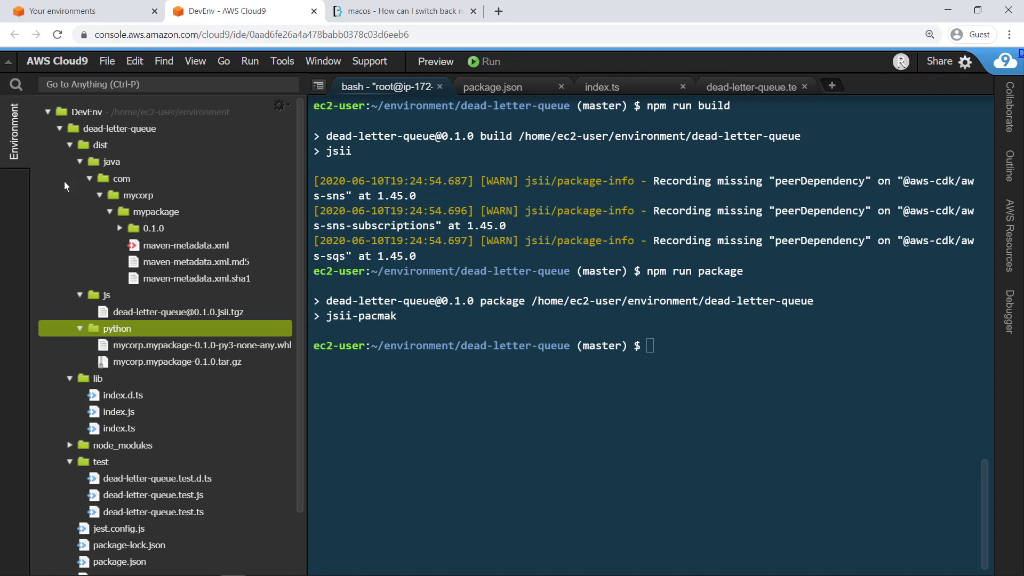
left_click(60, 130)
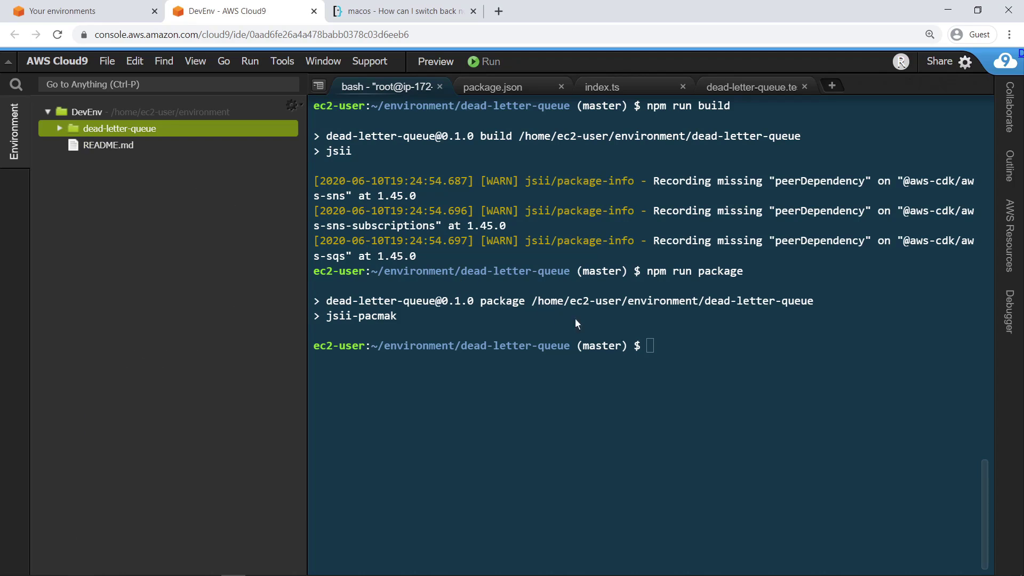
Step: Create and enter a my-python-app folder, run cdk init --language python, and clear the terminal
left_click(657, 348)
type("cd ..")
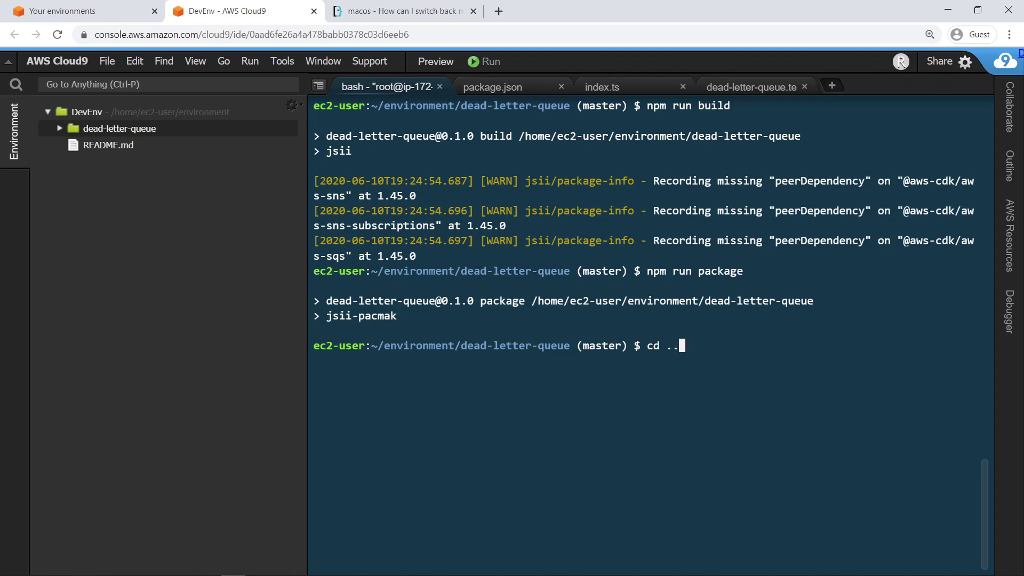
key("Return")
type("mkdir ")
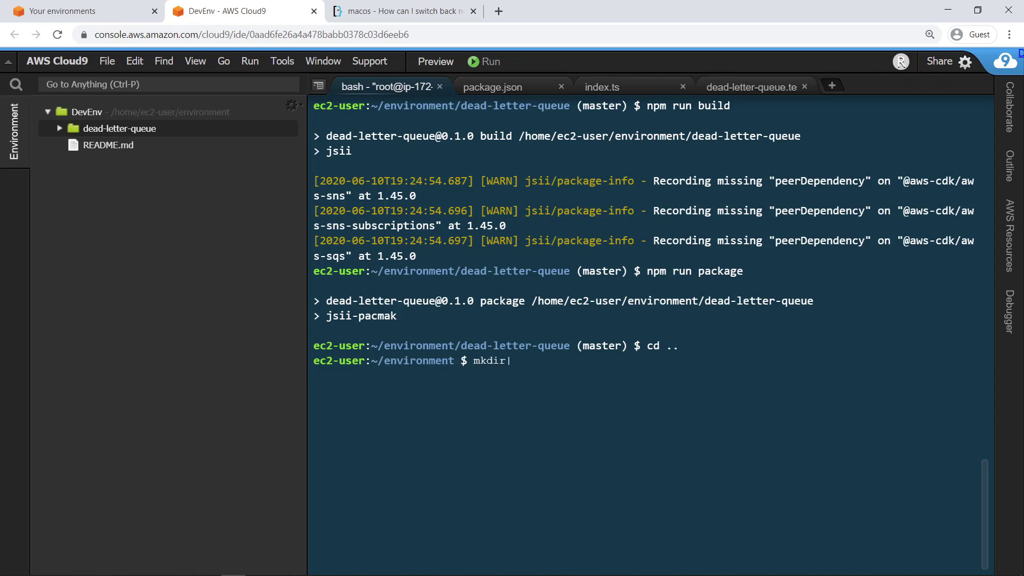
type("my-python-app")
key("Return")
type("cd ")
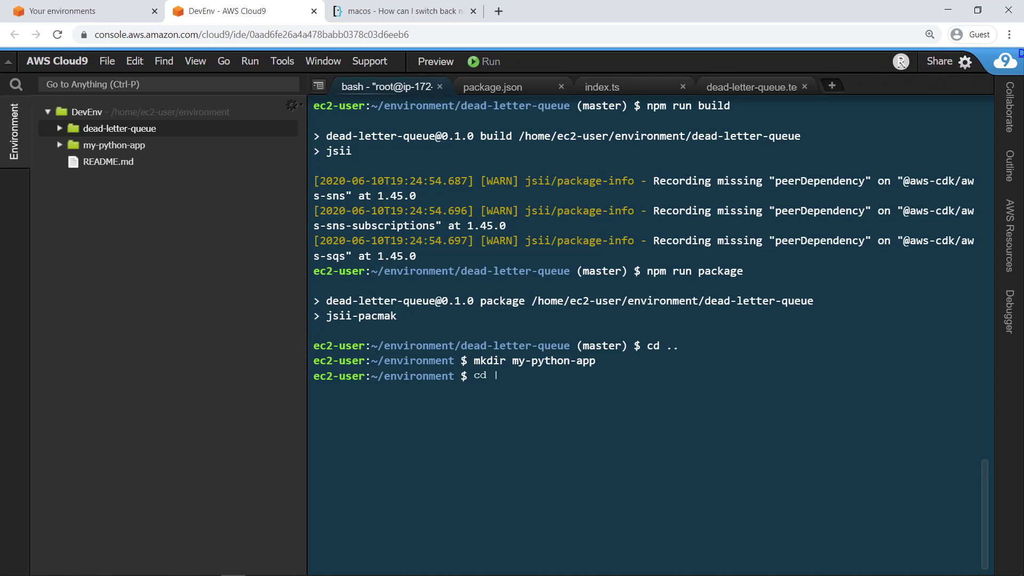
type("$_")
key("Return")
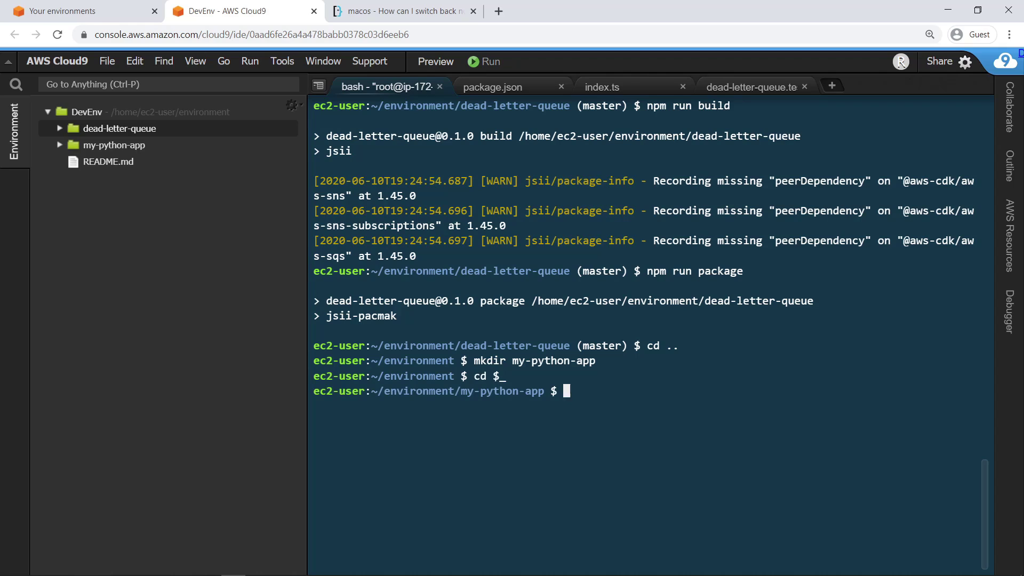
type("cdk init --language python")
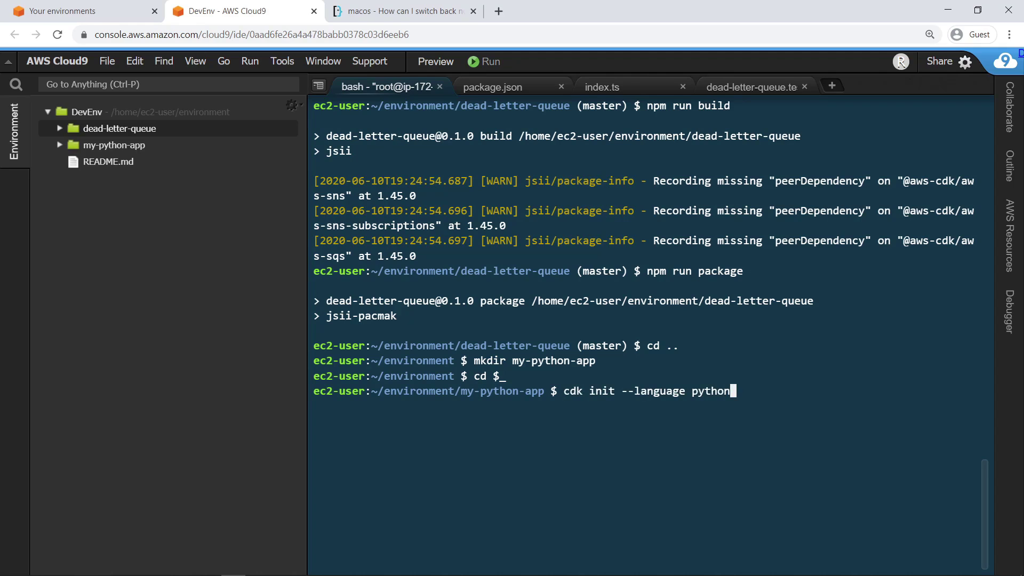
key("Return")
key("ctrl+l")
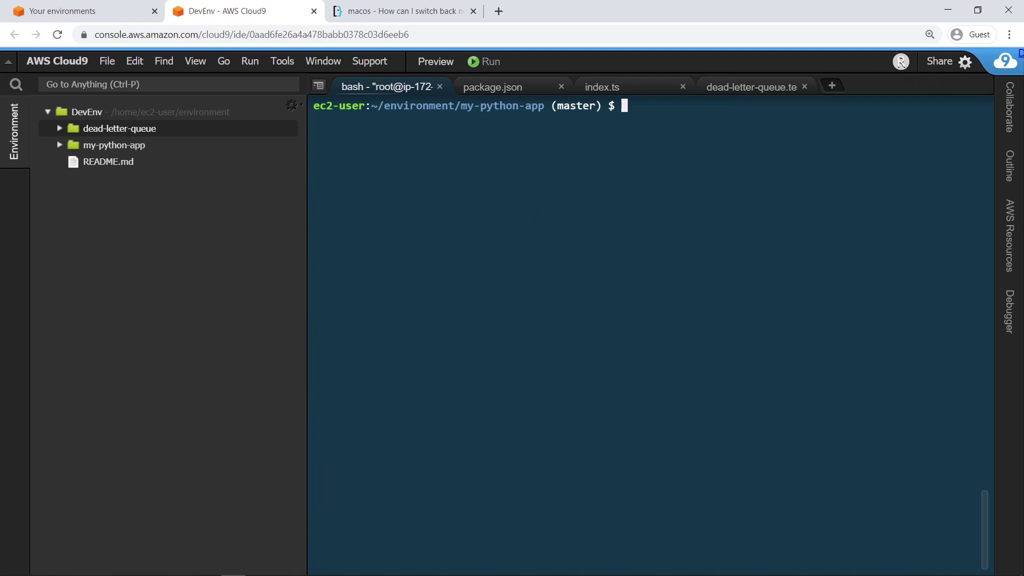
left_click(472, 12)
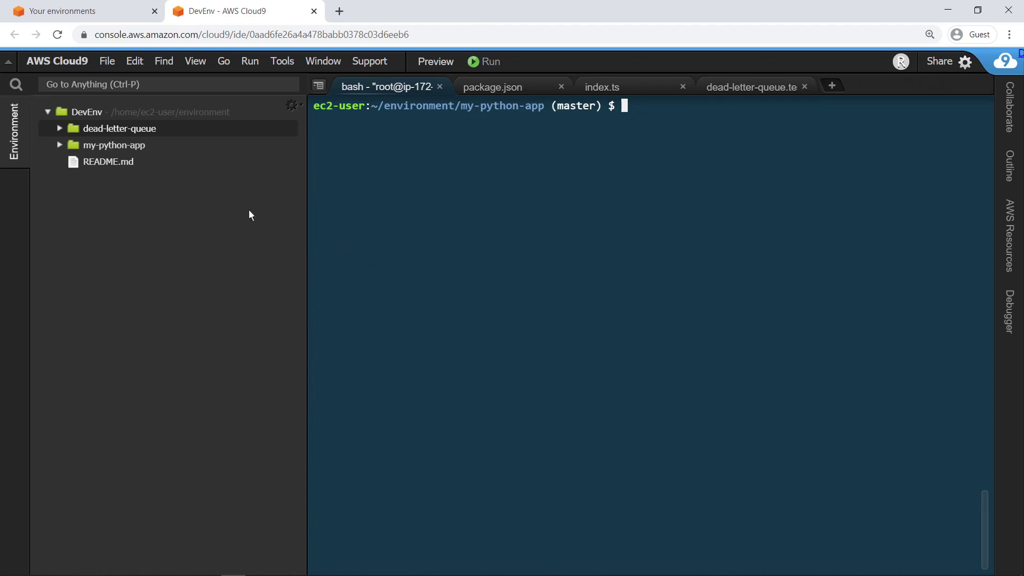
Step: Open my_python_app_stack.py under my-python-app/my_python_app, then return to the bash terminal
left_click(60, 145)
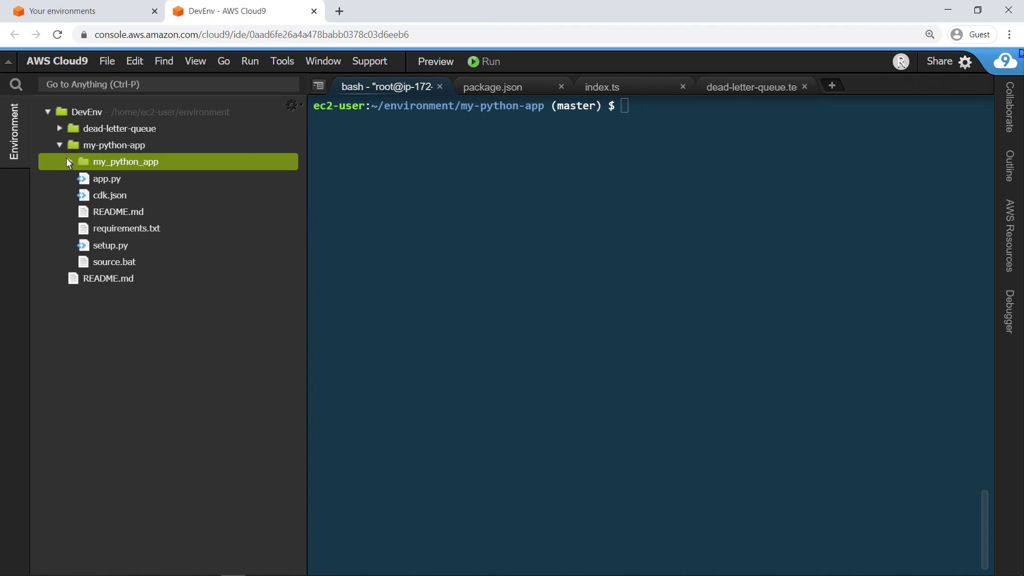
left_click(69, 161)
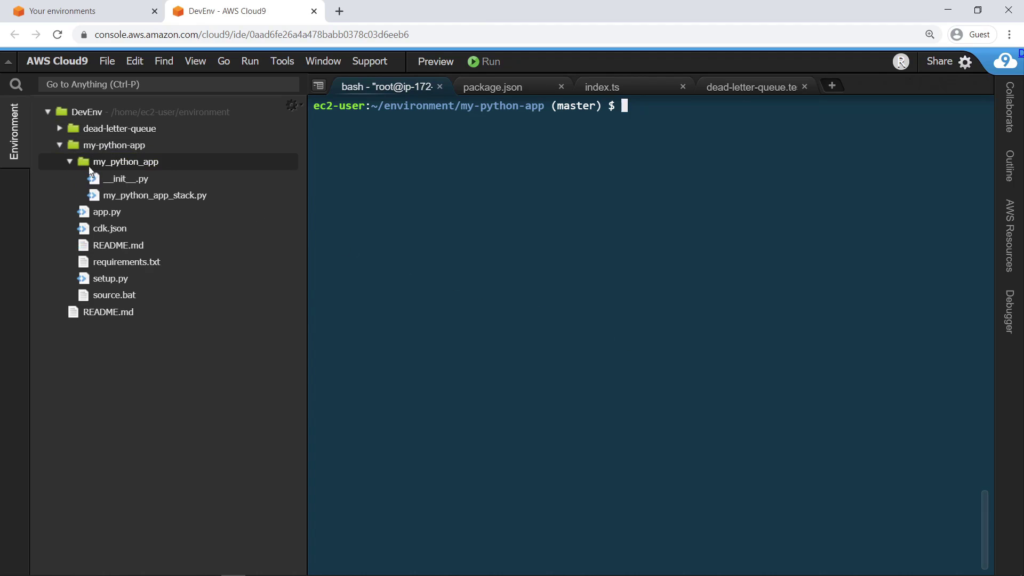
double_click(202, 196)
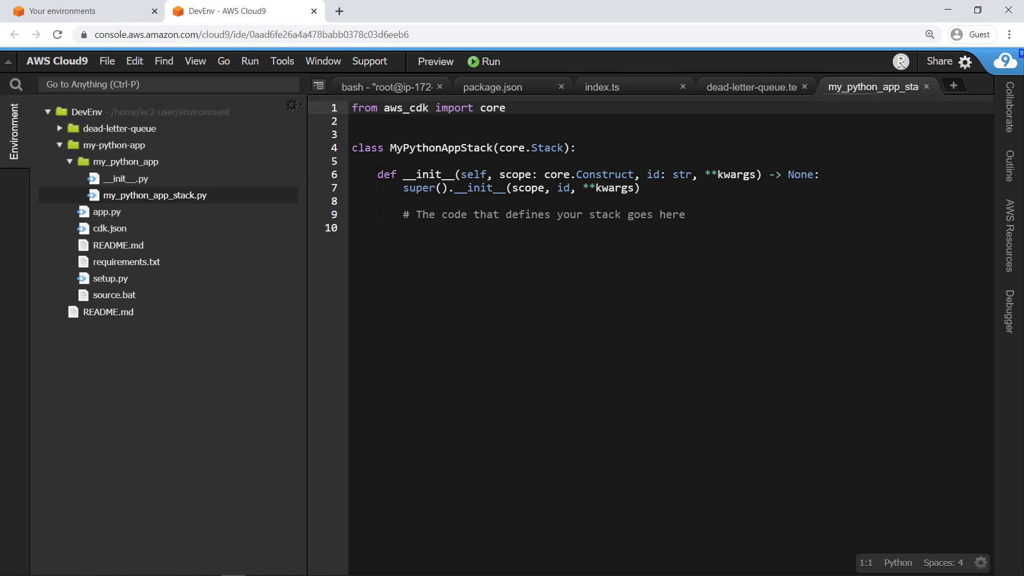
left_click(361, 87)
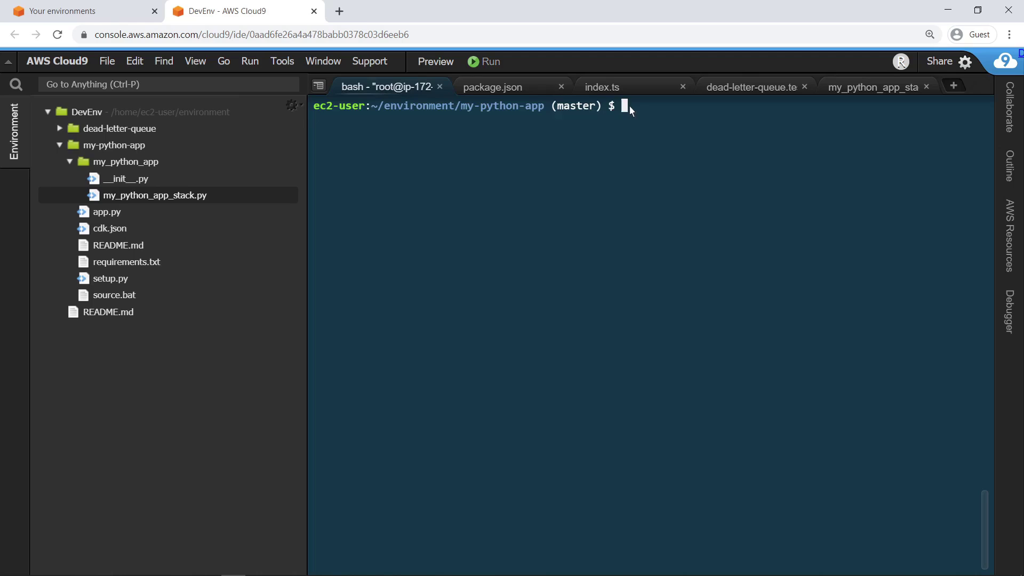
type("source .env/bin/activate")
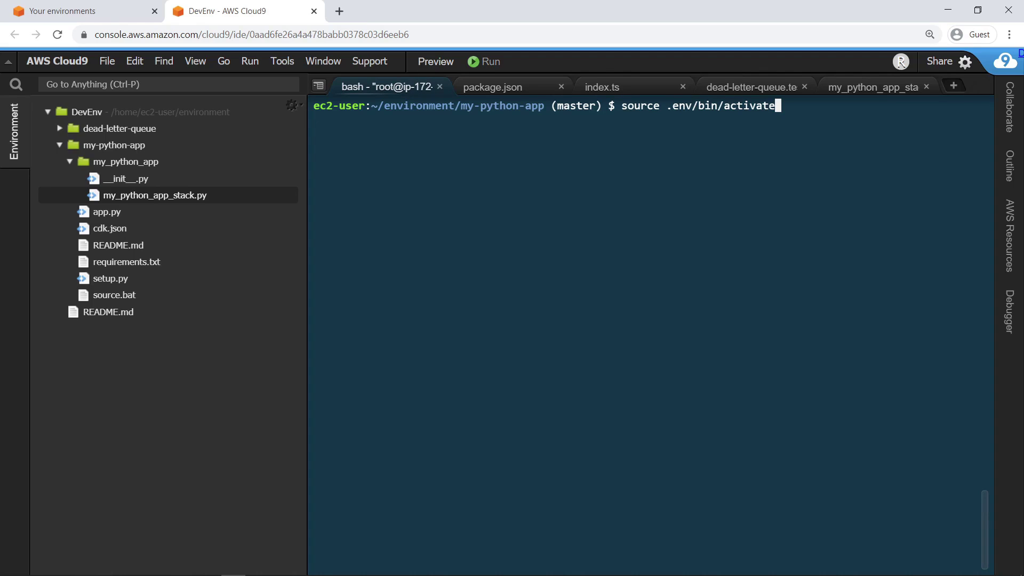
Step: Activate .env/bin/activate and sudo pip install requirements.txt, then clear the terminal
key("Return")
type("sudo pip install -r requi")
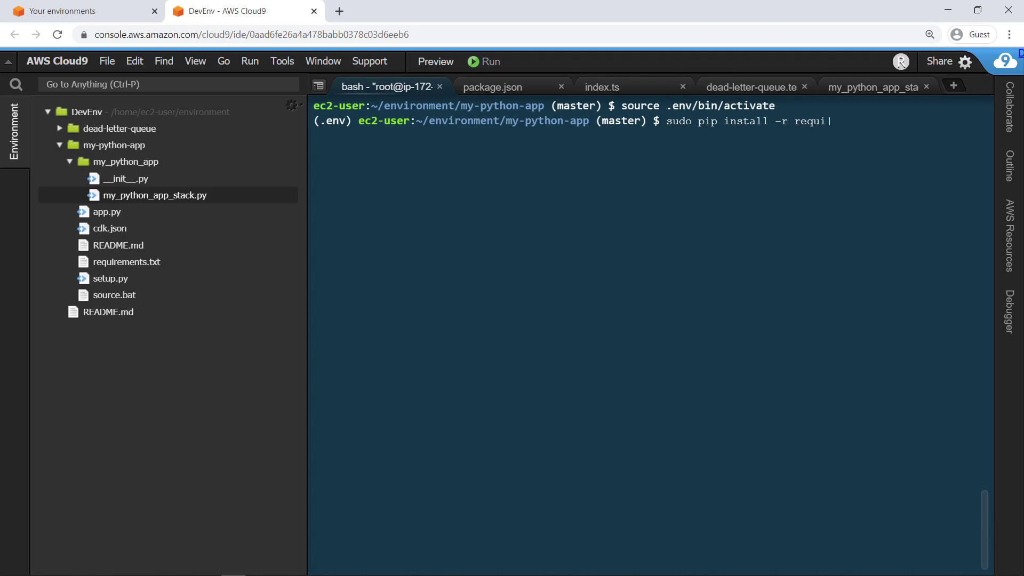
type("rements.txt")
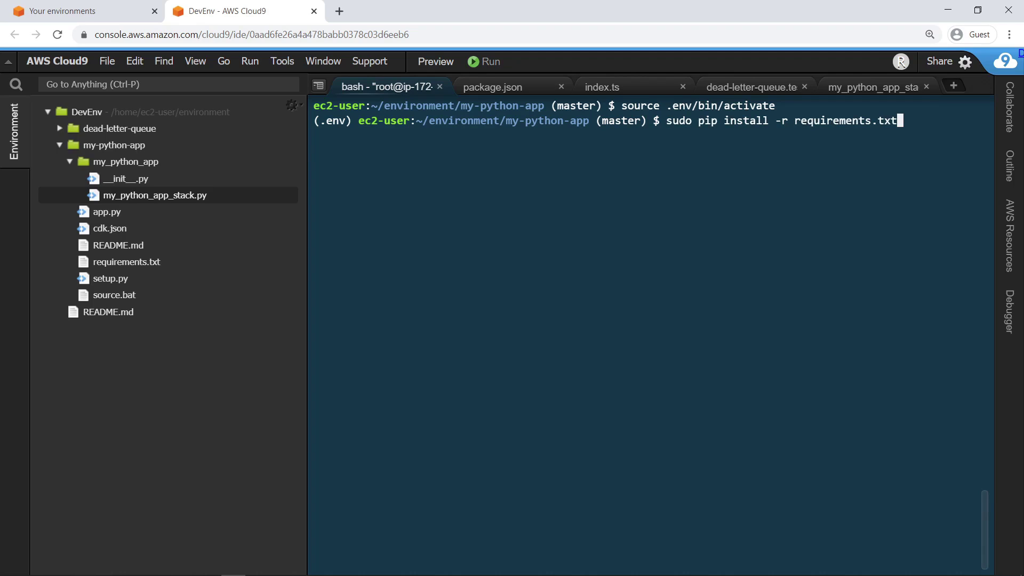
key("Return")
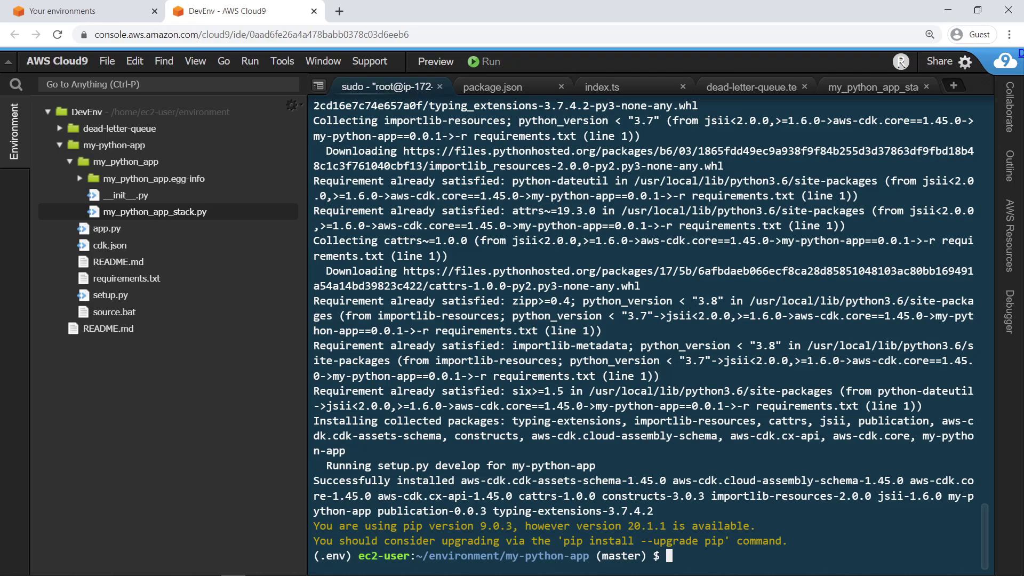
key("ctrl+l")
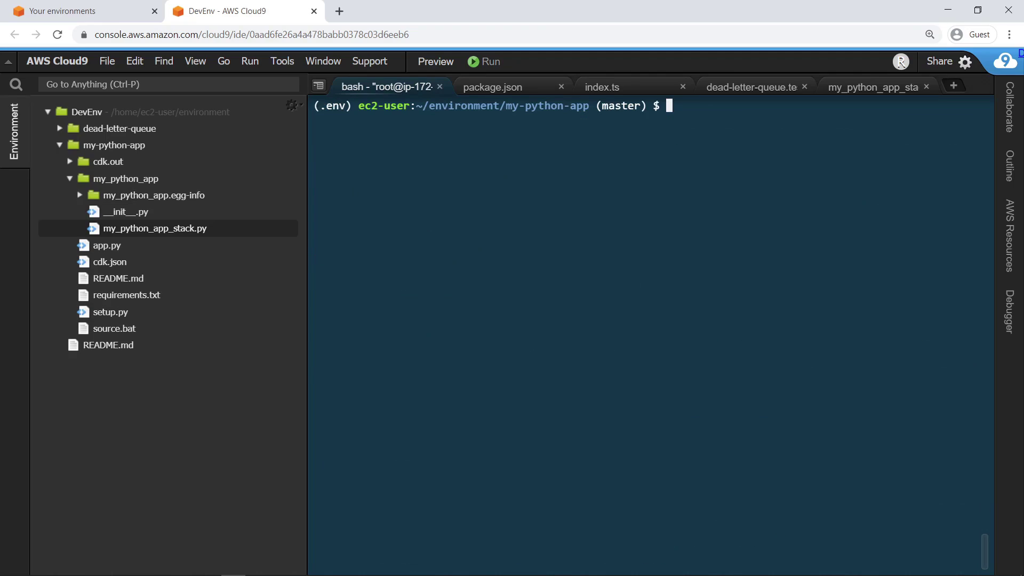
type("cdk synth | more")
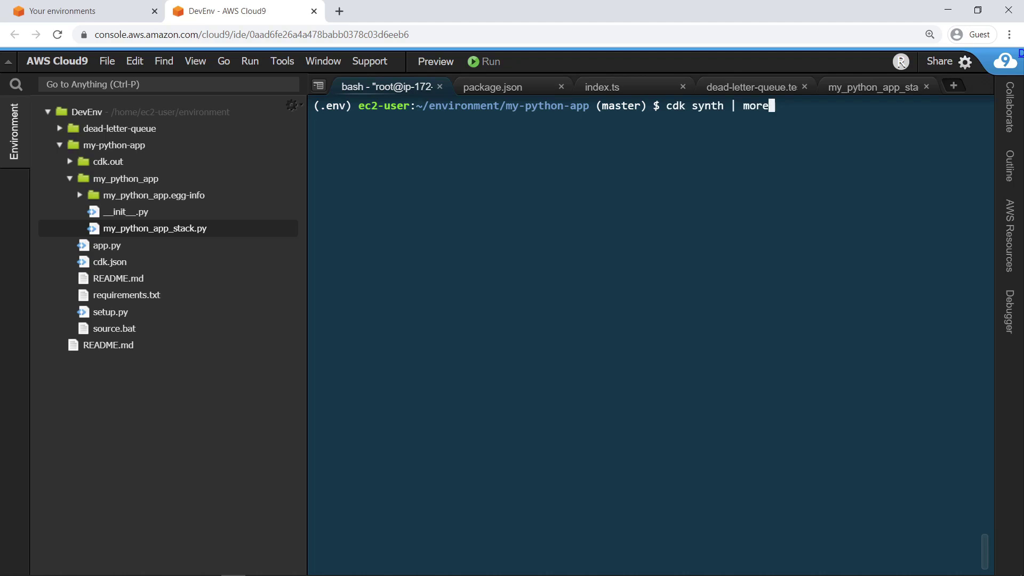
Step: Run cdk synth | more to view the CDKMetadata-only template, then clear the terminal
key("Return")
key("q")
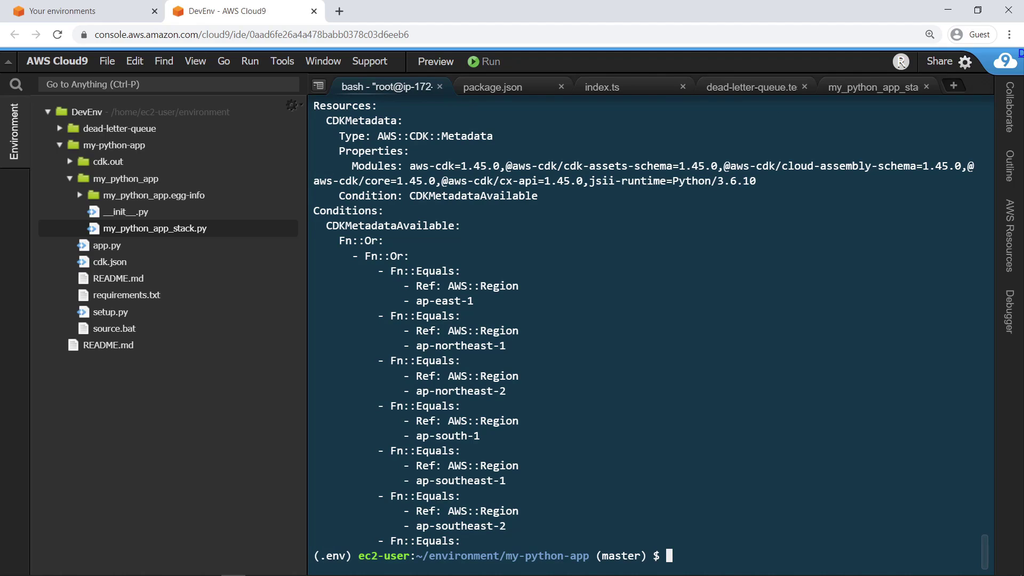
key("ctrl+l")
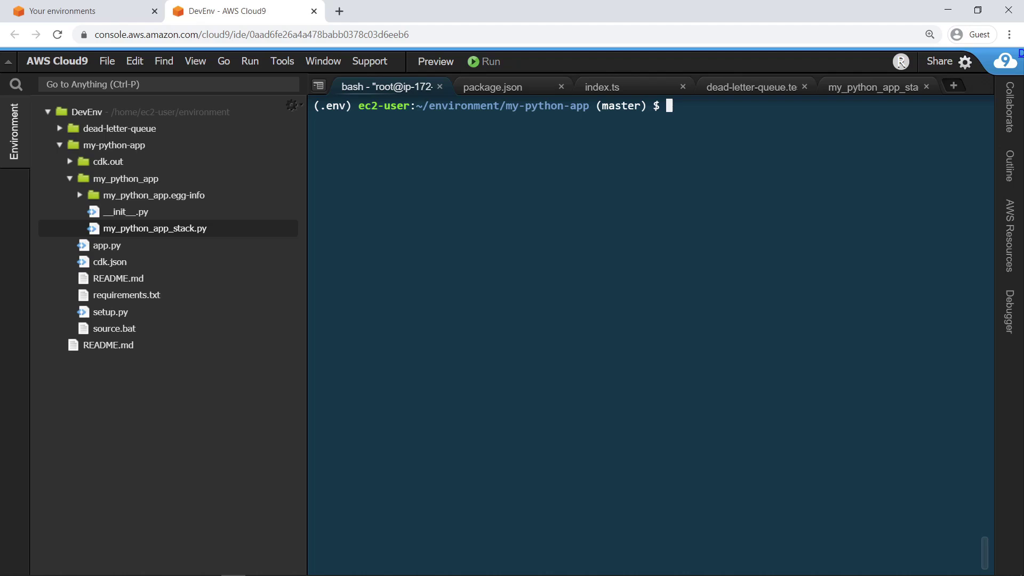
type("pip install ../dea")
type("d-letter-queue/dist/python/mycorp.mypackage-0.1.0-py3-none-any.whl")
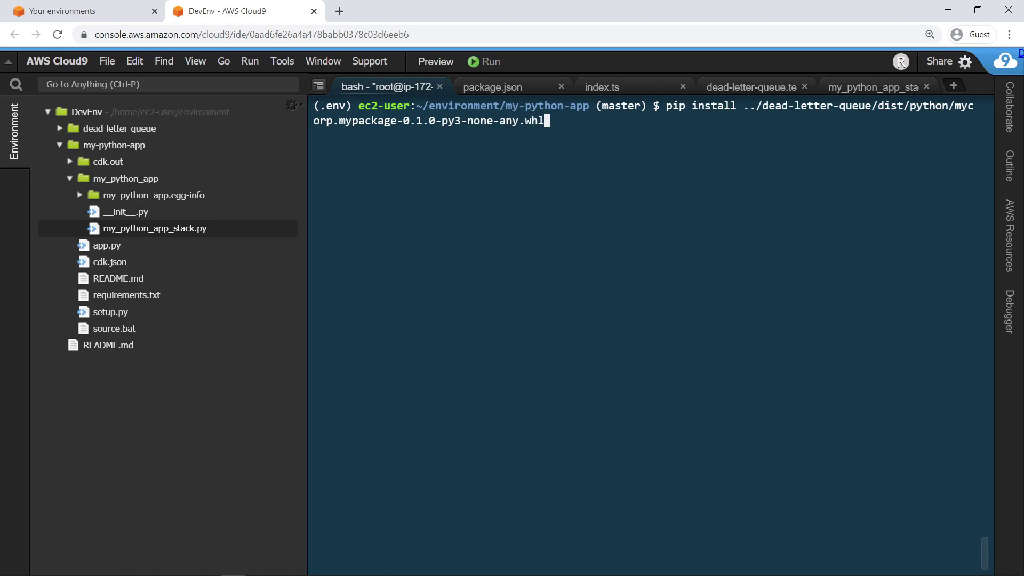
Step: Pip-install ../dead-letter-queue/dist/python/mycorp.mypackage-0.1.0-py3-none-any.whl and clear the terminal
key("Return")
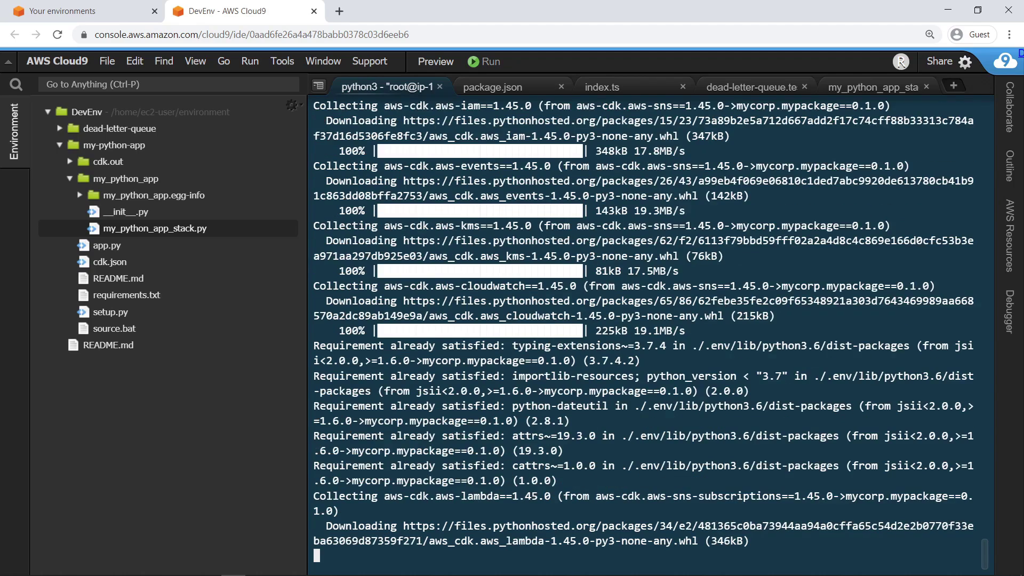
key("ctrl+l")
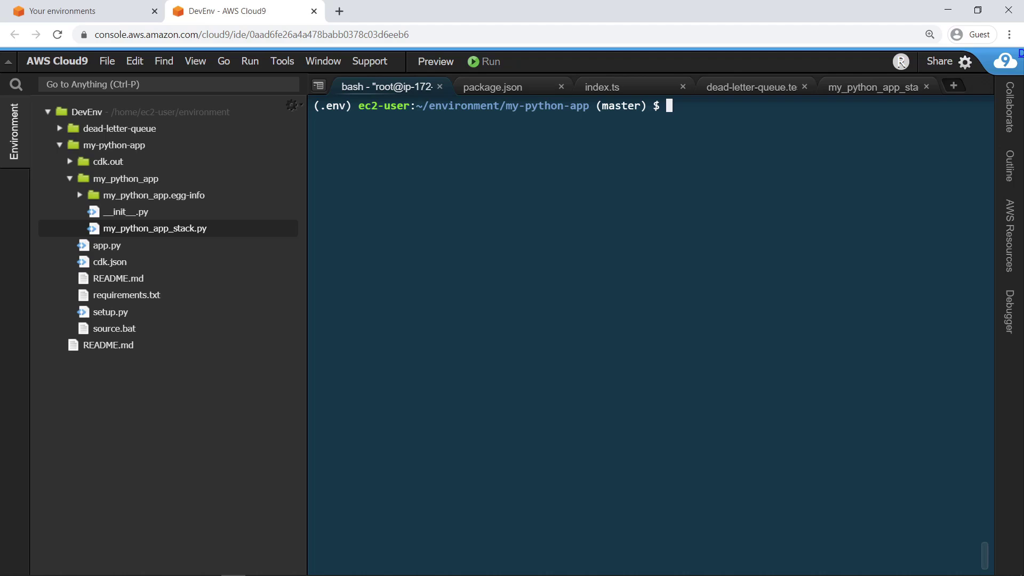
Step: Import mycorp.mypackage and add DeadLetterQueue "MyDLQ" with visibility_timeout 600 seconds, then save
left_click(832, 89)
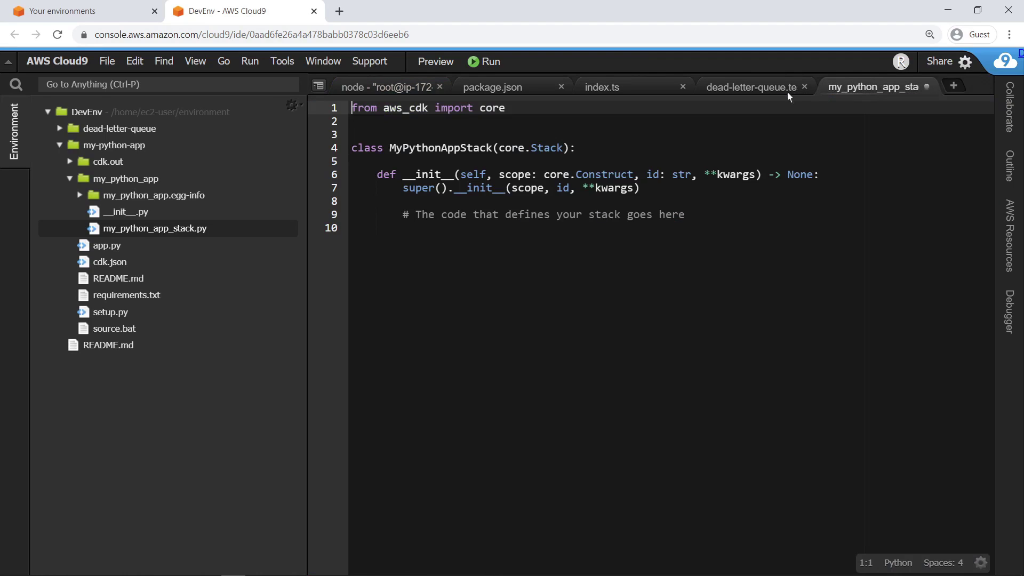
left_click(507, 108)
key("Return")
type("from mycorp import mypa")
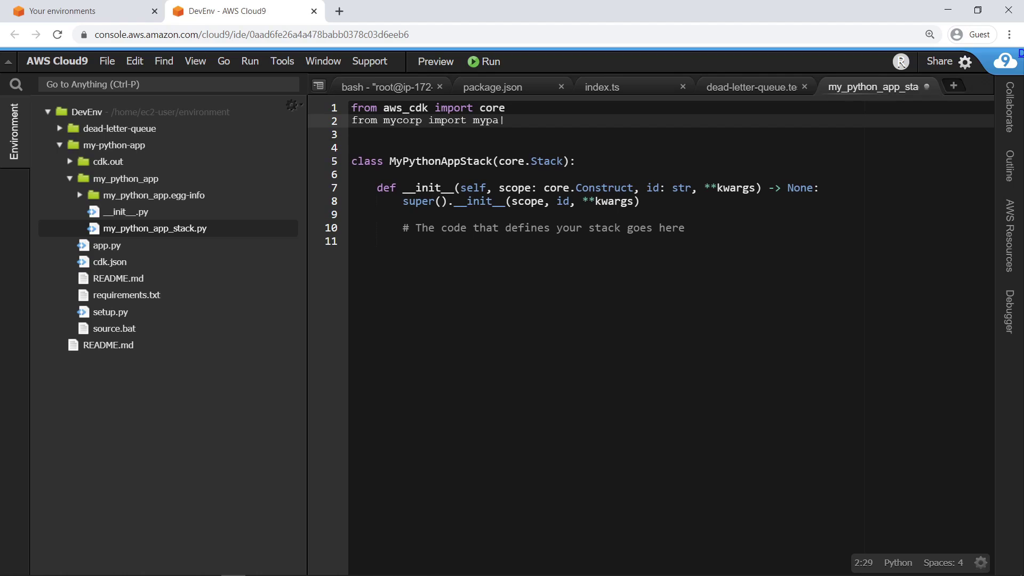
type("ckage")
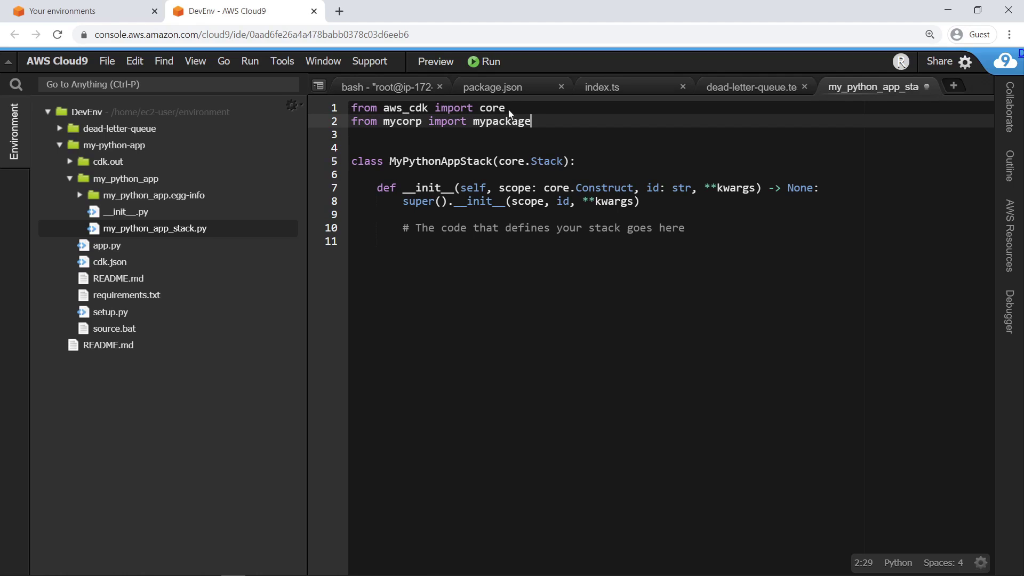
left_click(447, 241)
type("myDl")
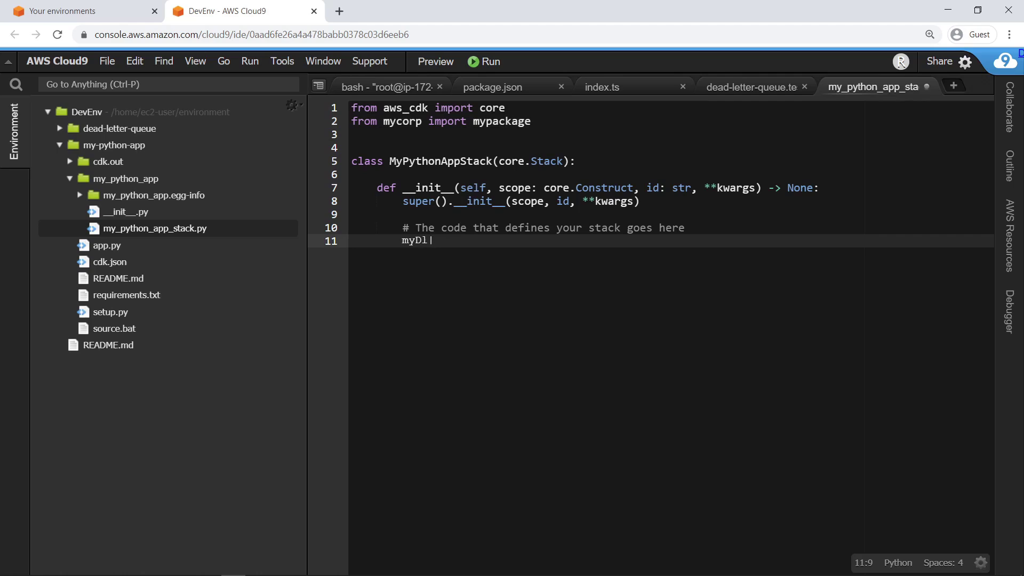
type("q: mypackage.DeadLetterQueue = mypackage.DeadLetterQu")
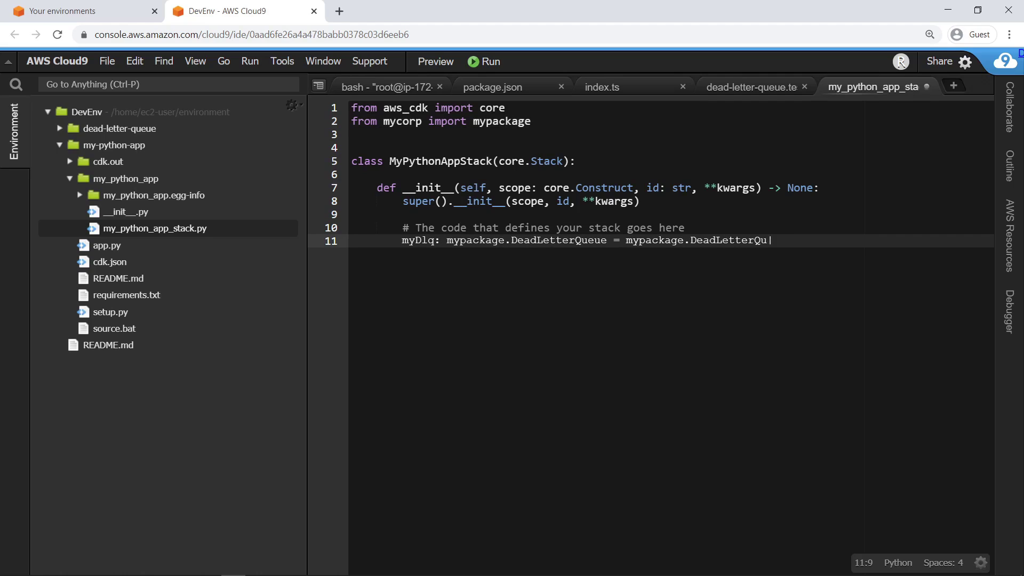
type("eue(")
key("Return")
type("self,")
key("Return")
type("\"MyDLQ\",")
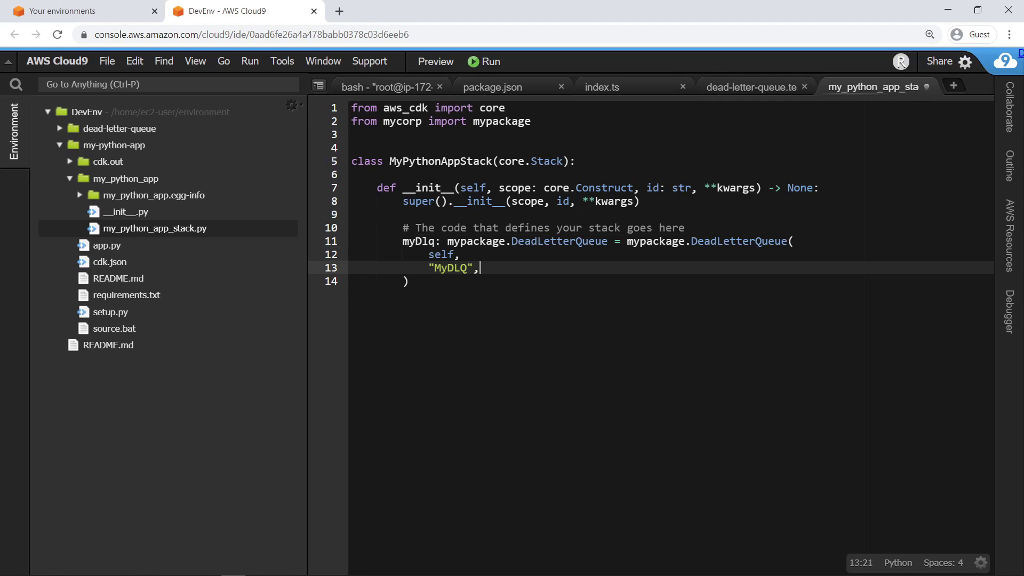
key("Return")
type("visibility_timeout = core.Duration.seconds(600)")
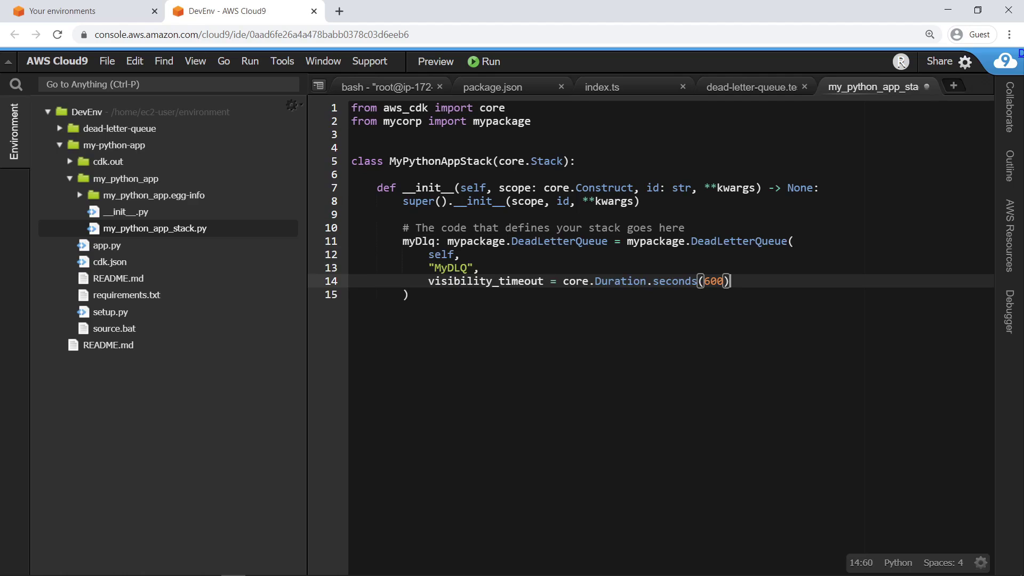
key("ctrl+s")
left_click(374, 88)
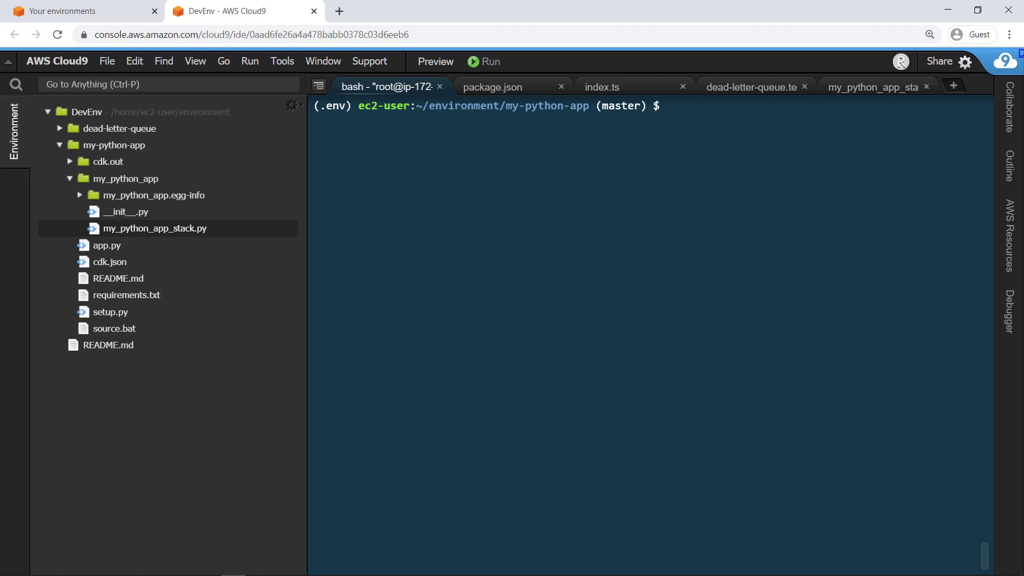
type("cdk synth | more")
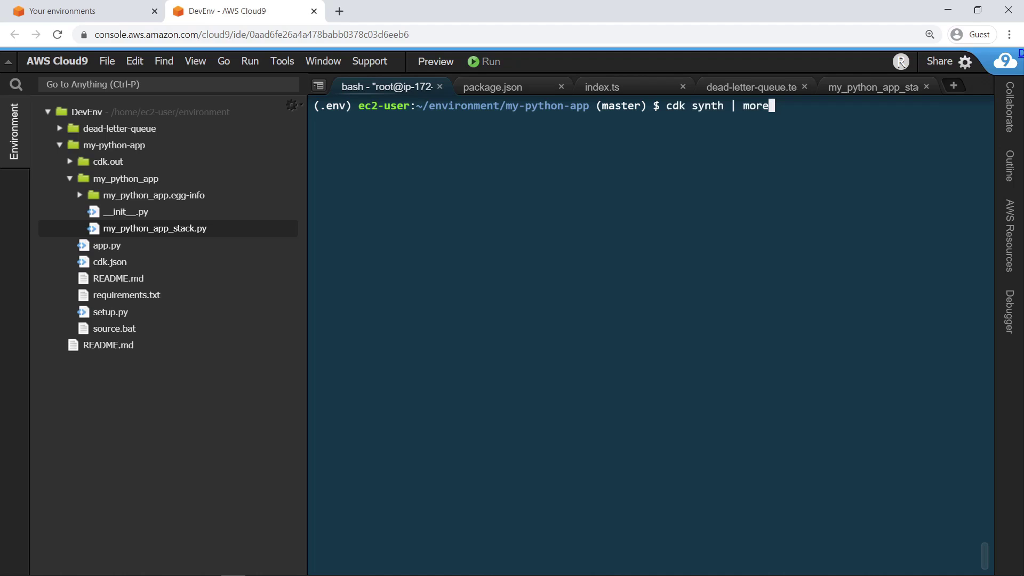
Step: Run 'cdk synth | more' and page through the template listing the MyDLQ topic, queue and subscription
key("Return")
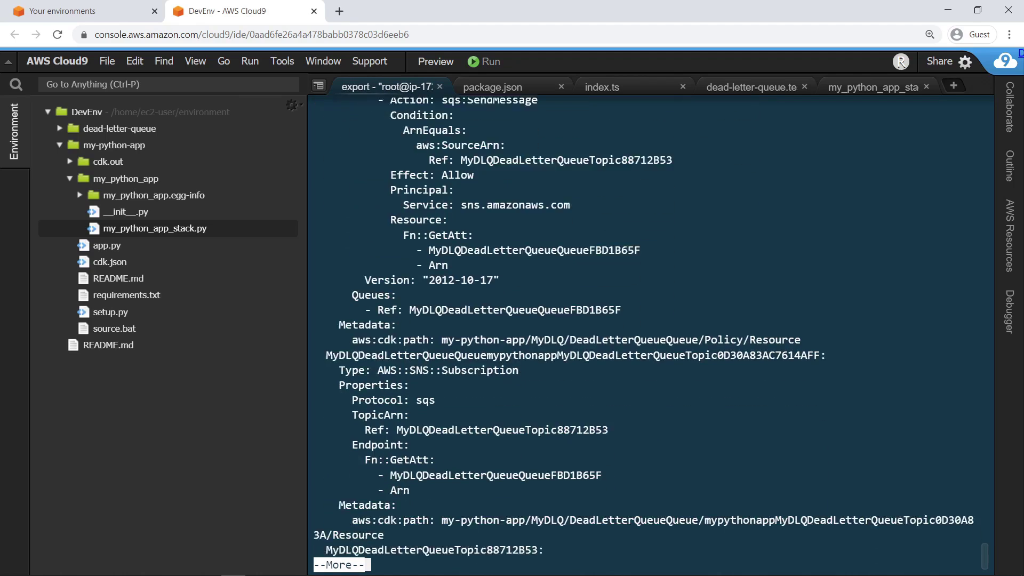
key("Return")
key("Return")
key("Return")
key("Return")
key("Return")
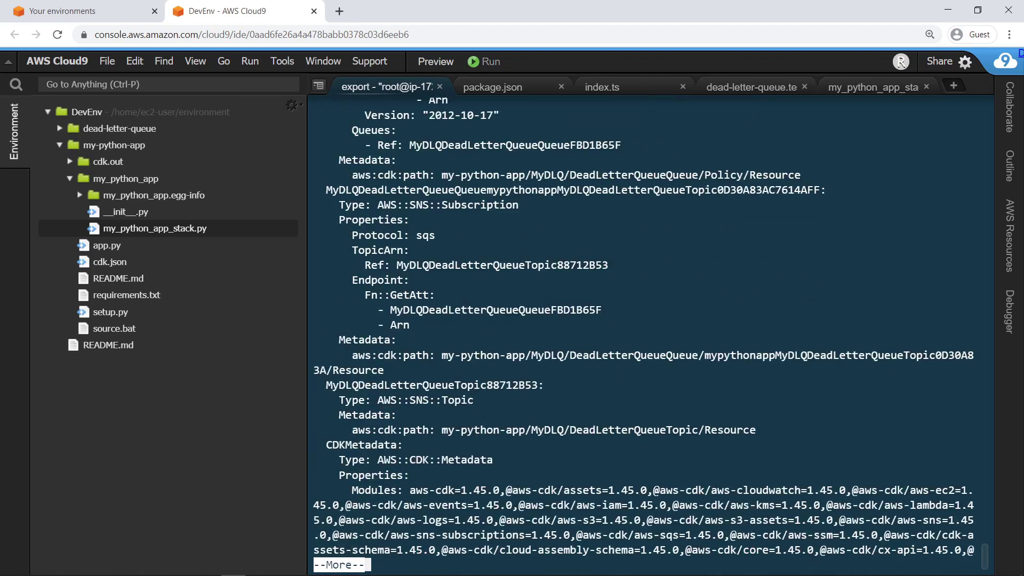